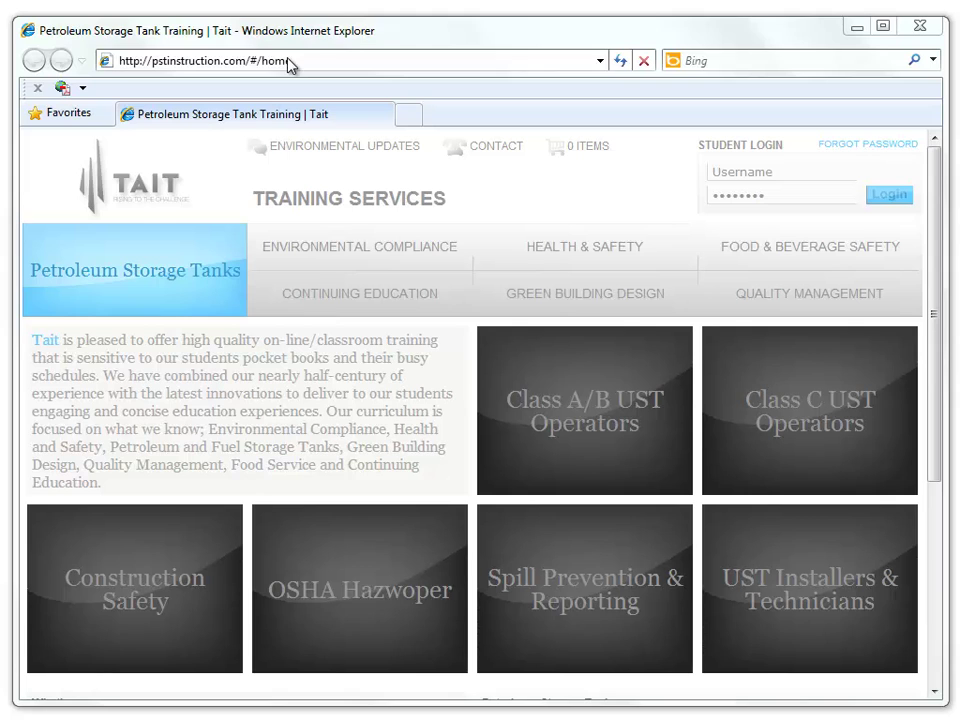
# - Search Bing for 'icc ust eib' from the Internet Explorer address bar
pyautogui.click(291, 60)
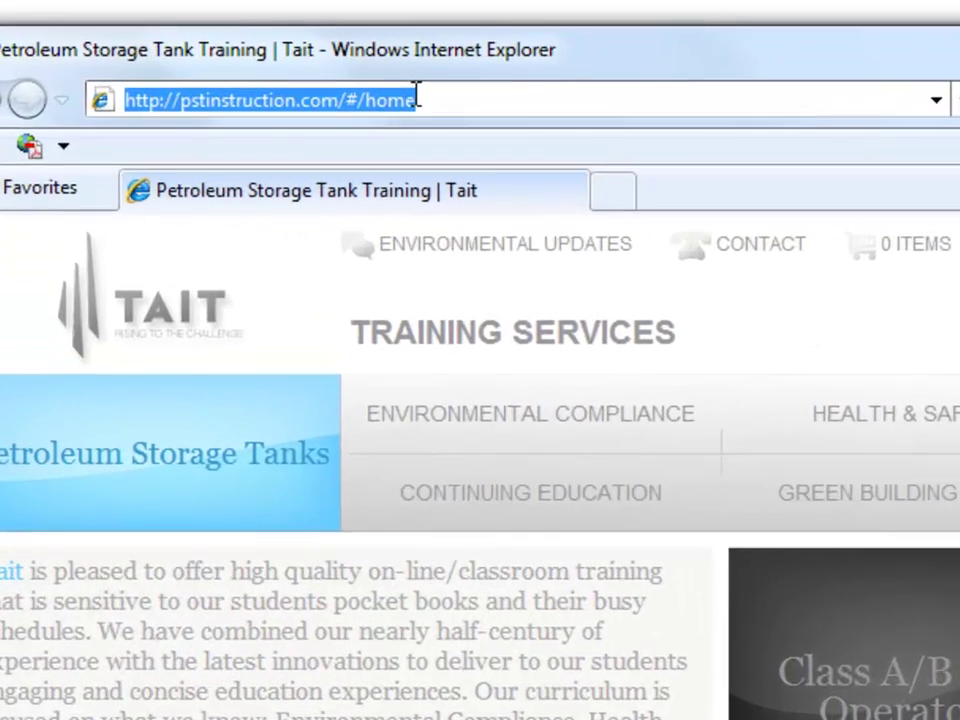
pyautogui.write('icc')
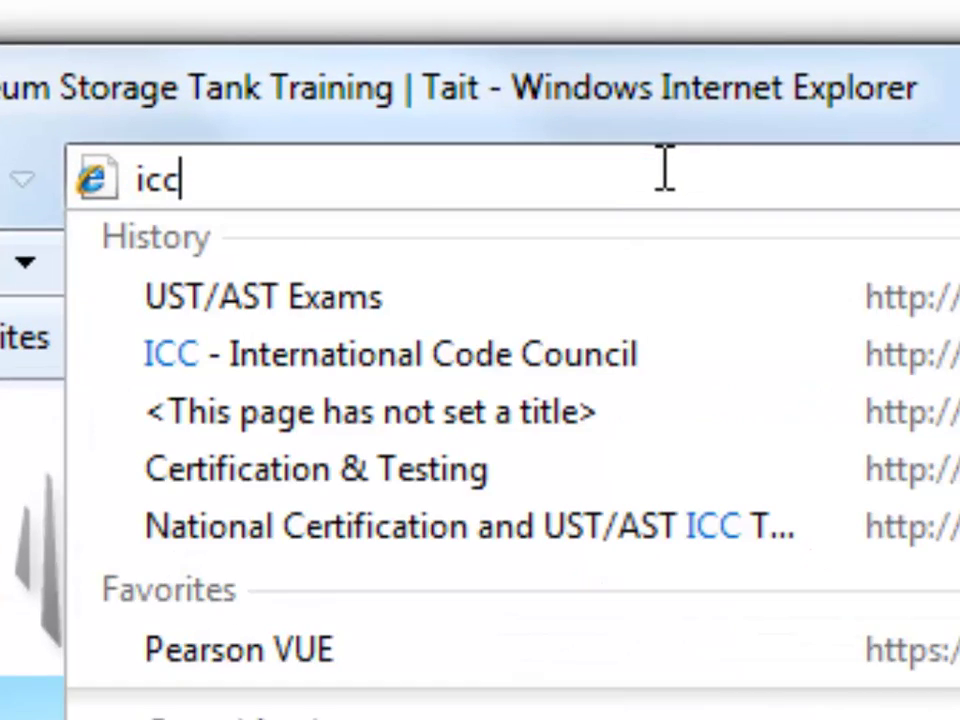
pyautogui.write(' ust eib')
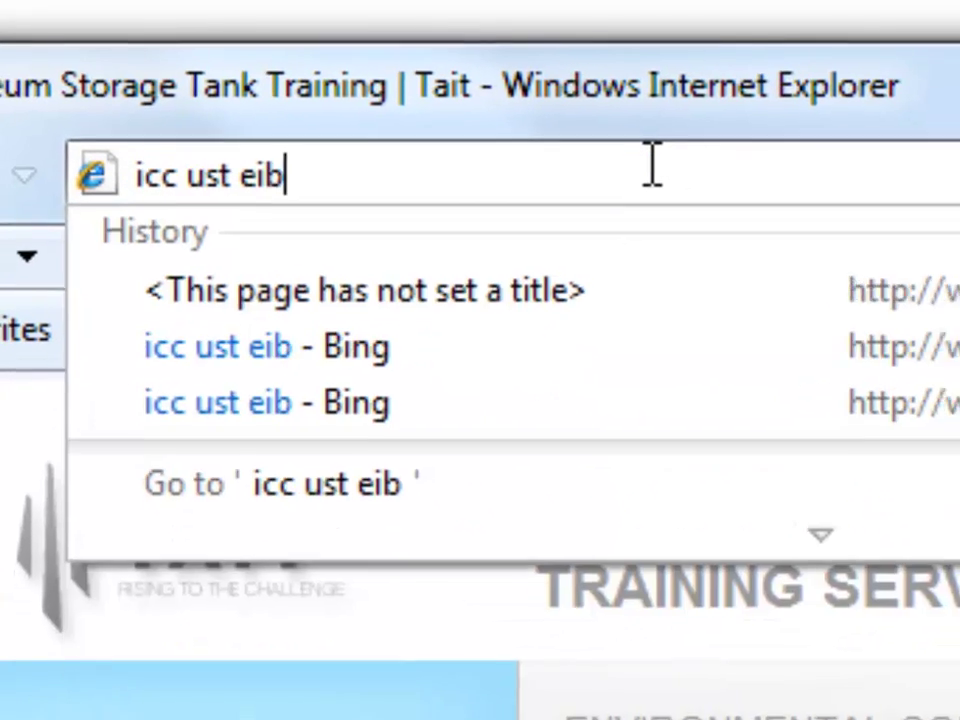
pyautogui.press('Return')
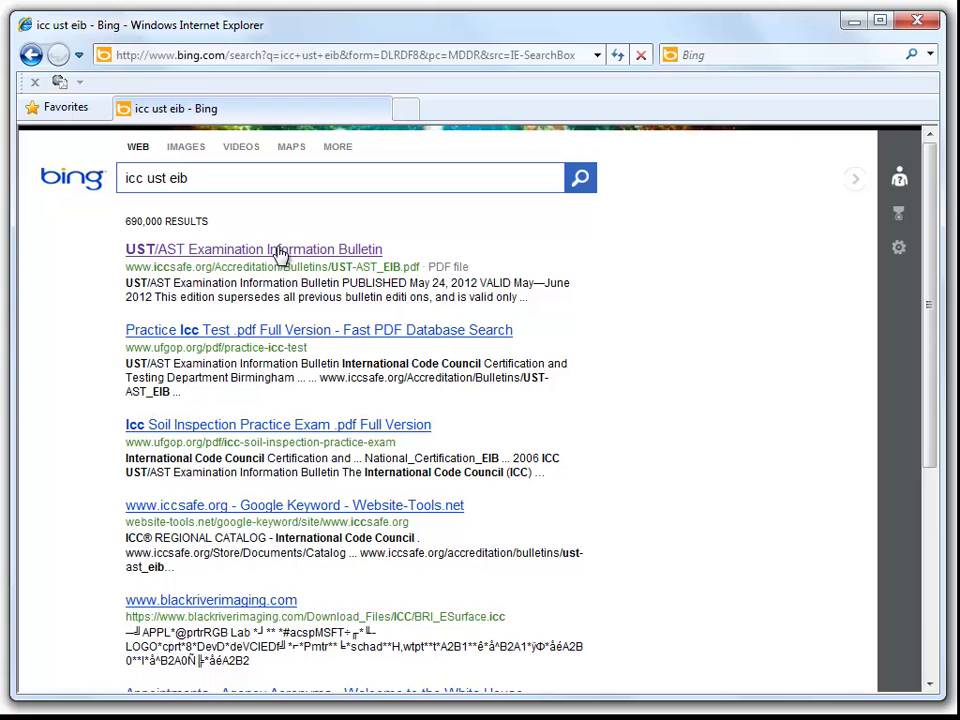
# - Open the UST/AST Examination Information Bulletin PDF and follow its pearsonvue.com/icc link
pyautogui.click(280, 250)
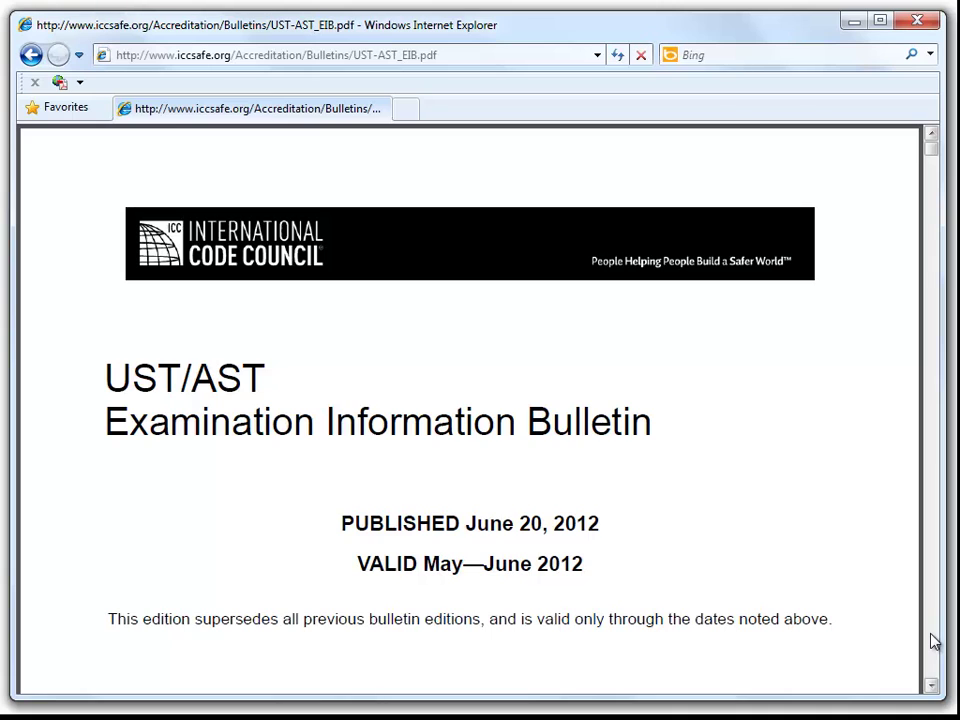
pyautogui.click(931, 686)
pyautogui.moveTo(931, 689); pyautogui.dragTo(931, 690)
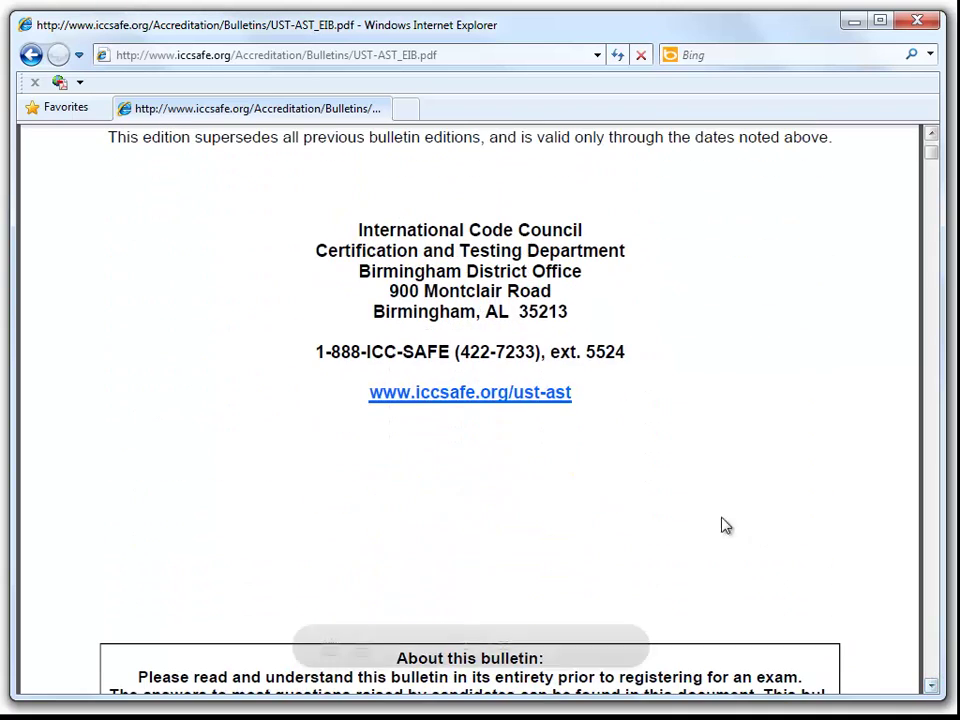
pyautogui.scroll(-10, 810, 542)
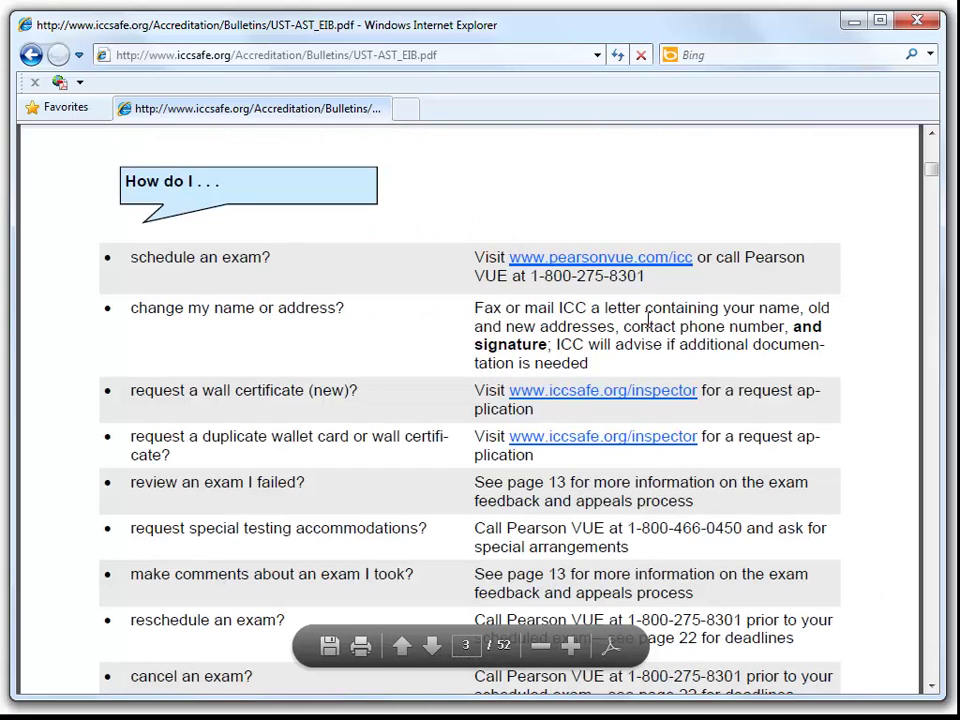
pyautogui.click(628, 259)
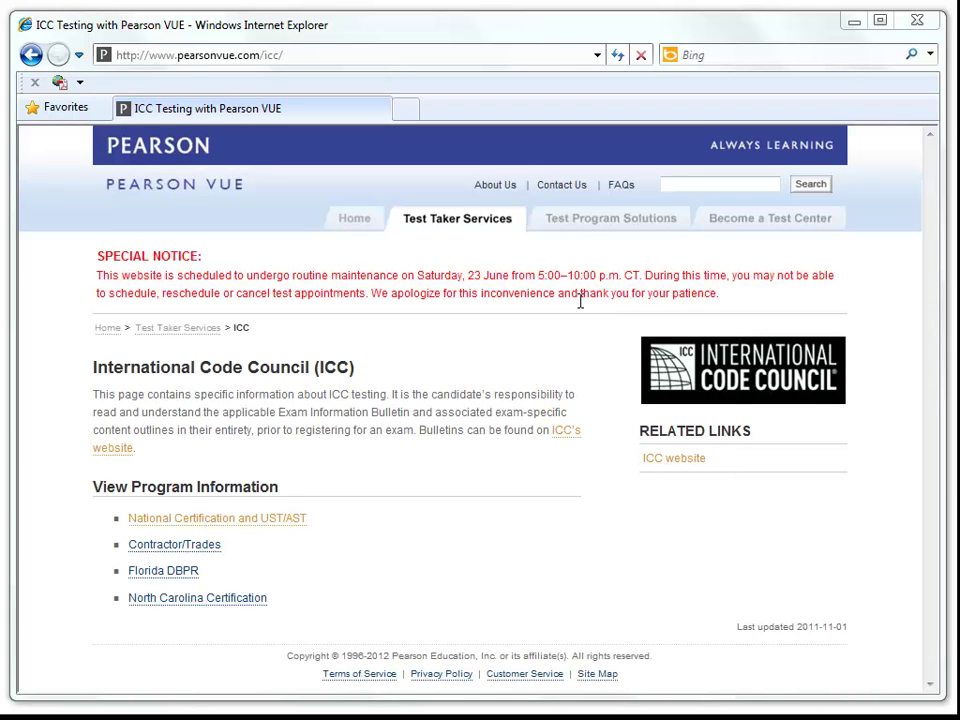
# - Open the National Certification and UST/AST information and follow its new account link
pyautogui.click(271, 522)
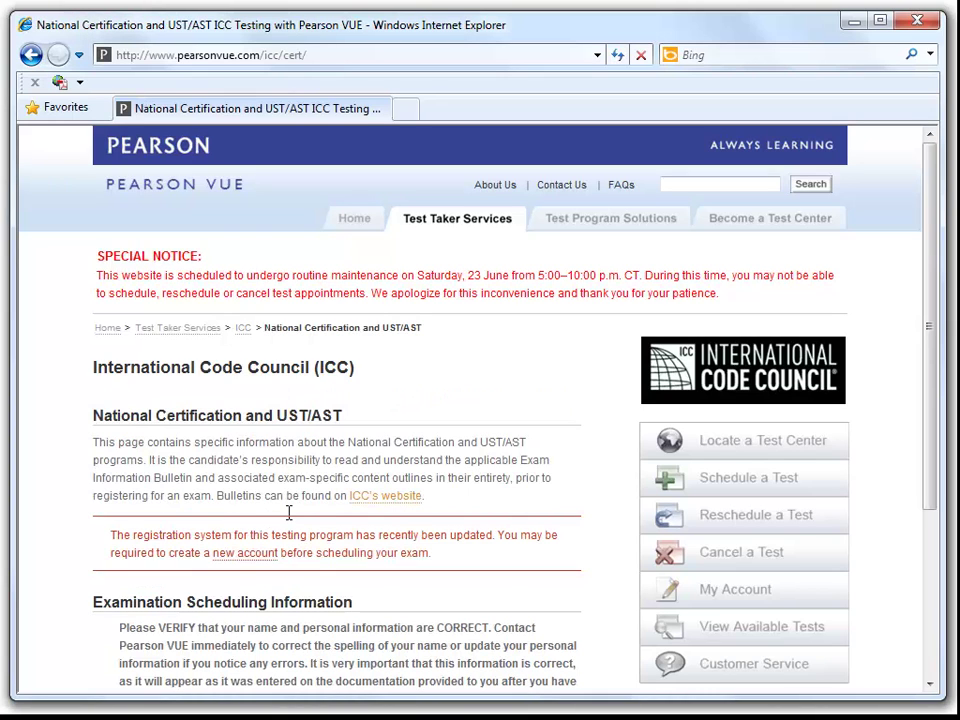
pyautogui.scroll(-1, 294, 512)
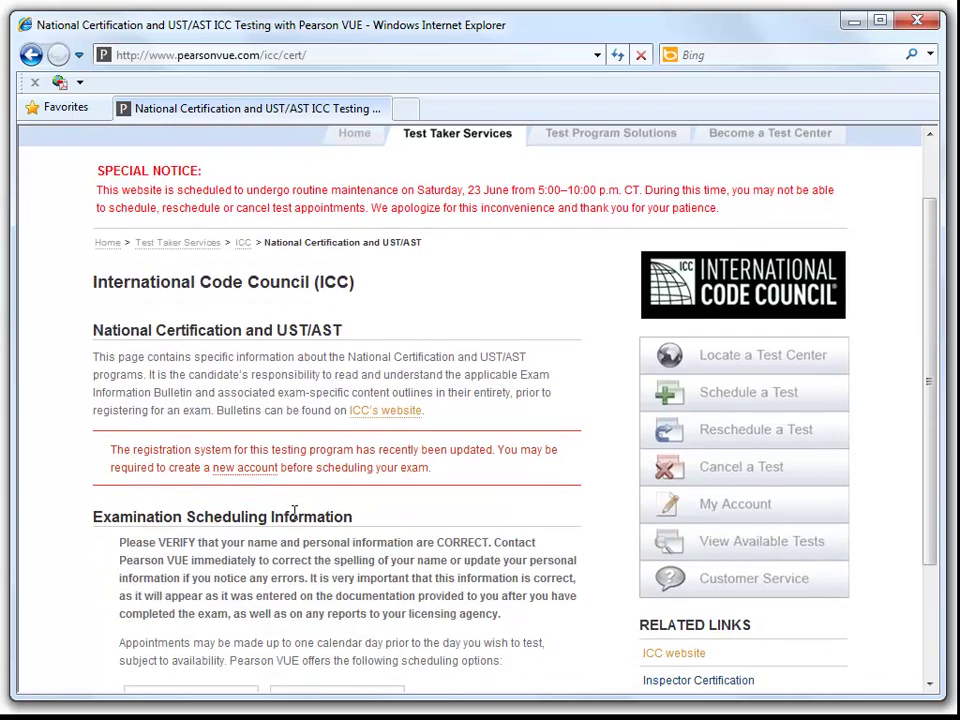
pyautogui.scroll(1, 294, 512)
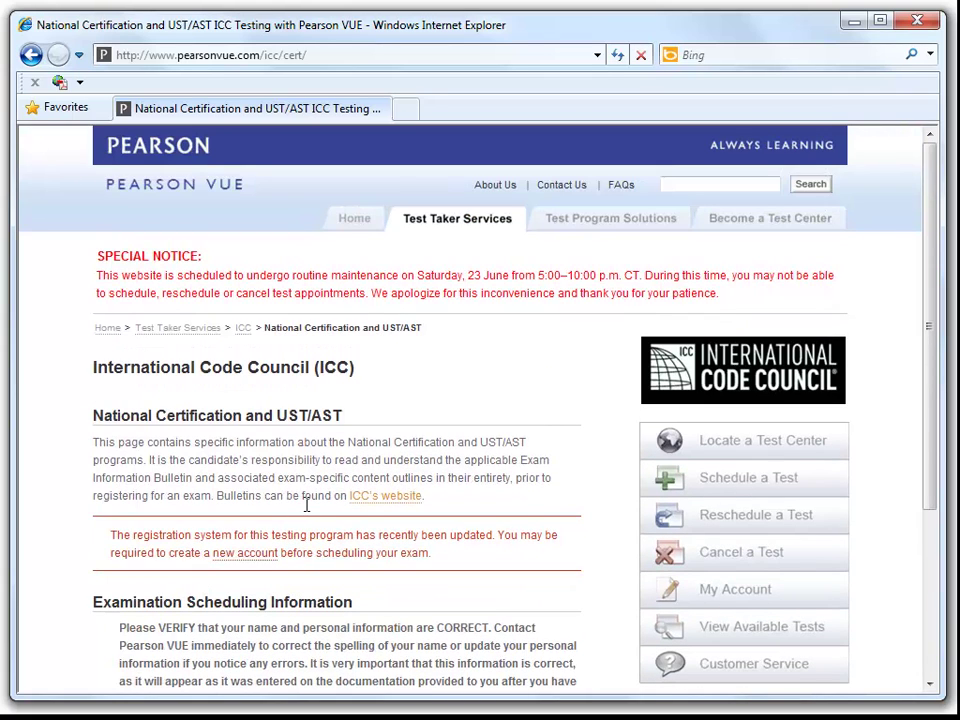
pyautogui.scroll(-1, 306, 505)
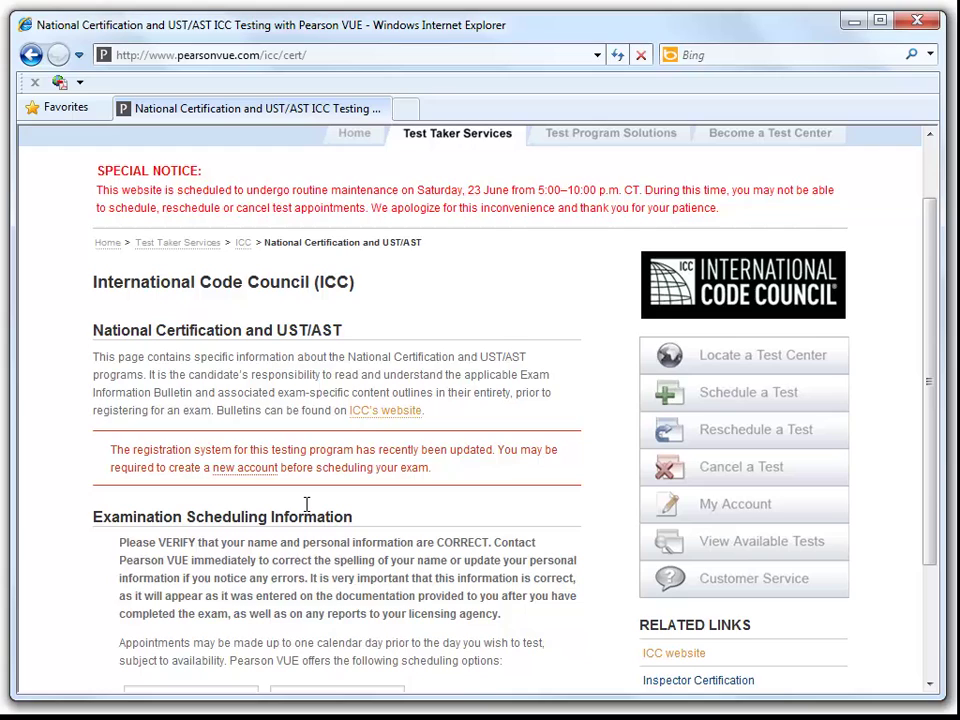
pyautogui.click(250, 481)
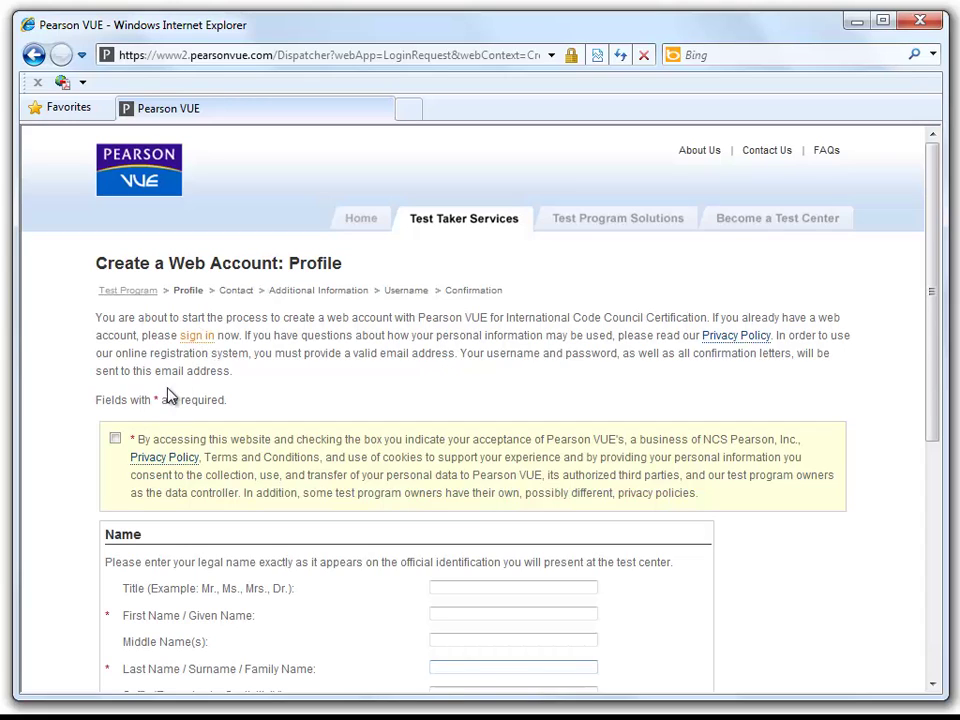
# - Fill in the first name, last name, email and confirmation email on the profile form
pyautogui.scroll(-2, 175, 425)
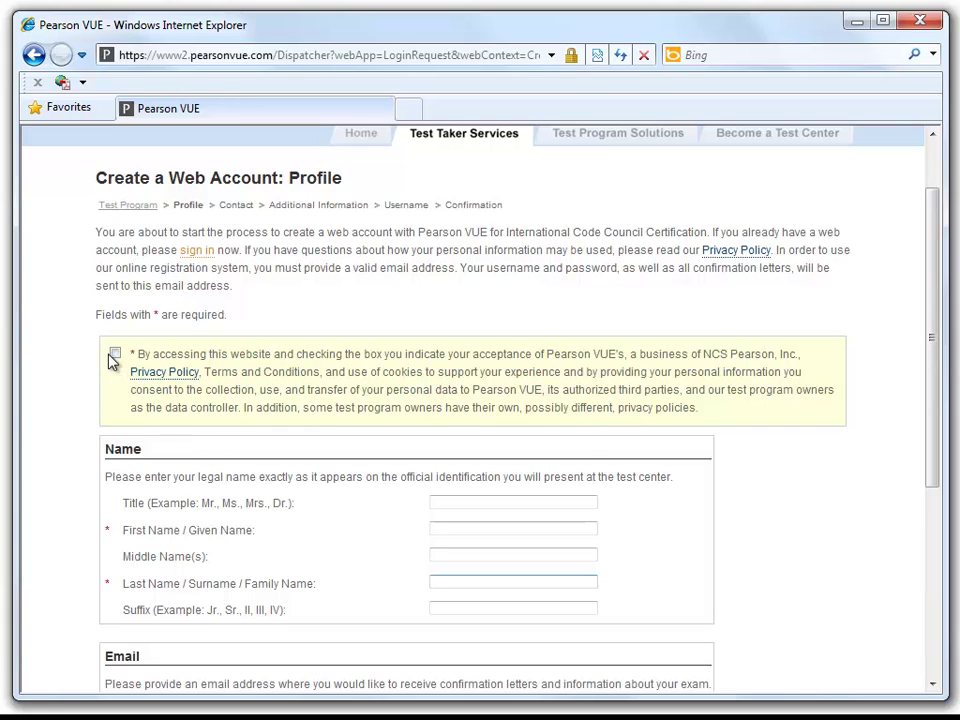
pyautogui.scroll(-2, 284, 418)
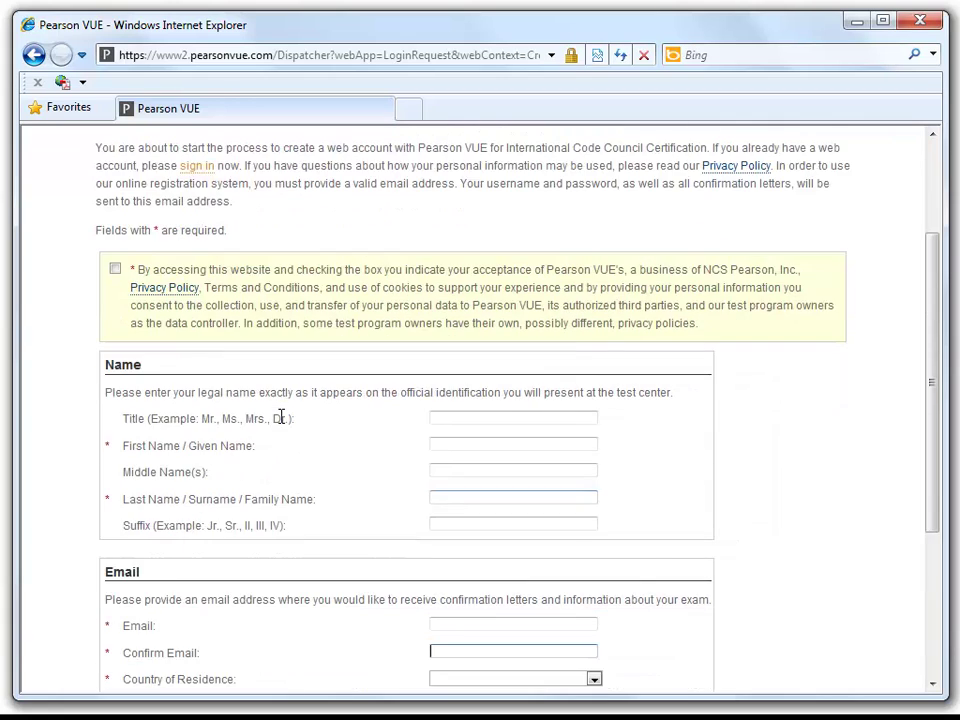
pyautogui.scroll(-2, 283, 414)
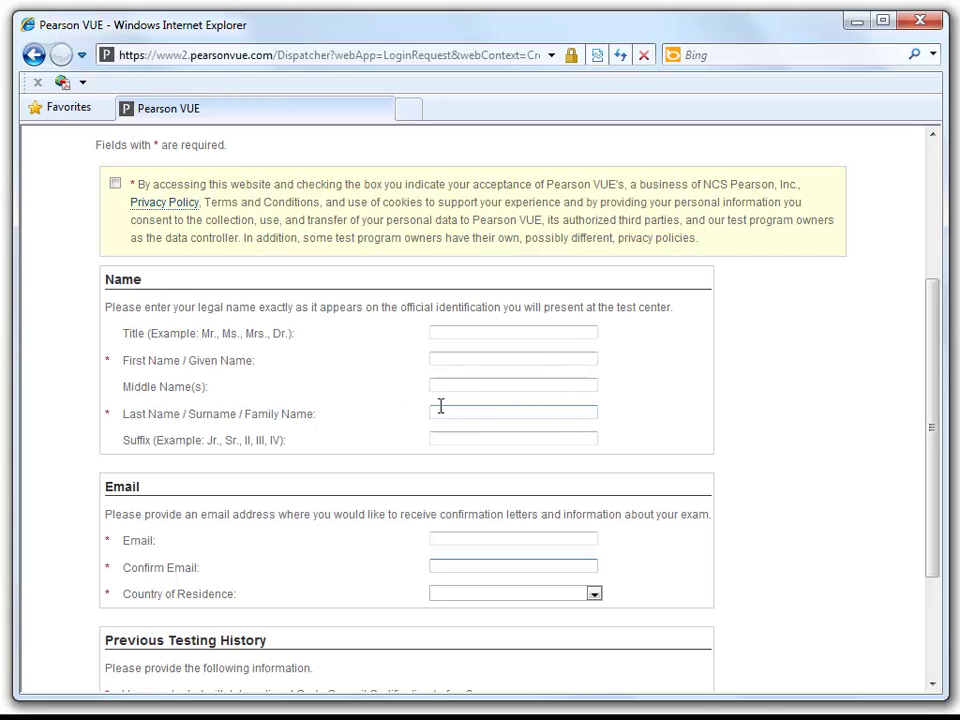
pyautogui.scroll(-2, 370, 455)
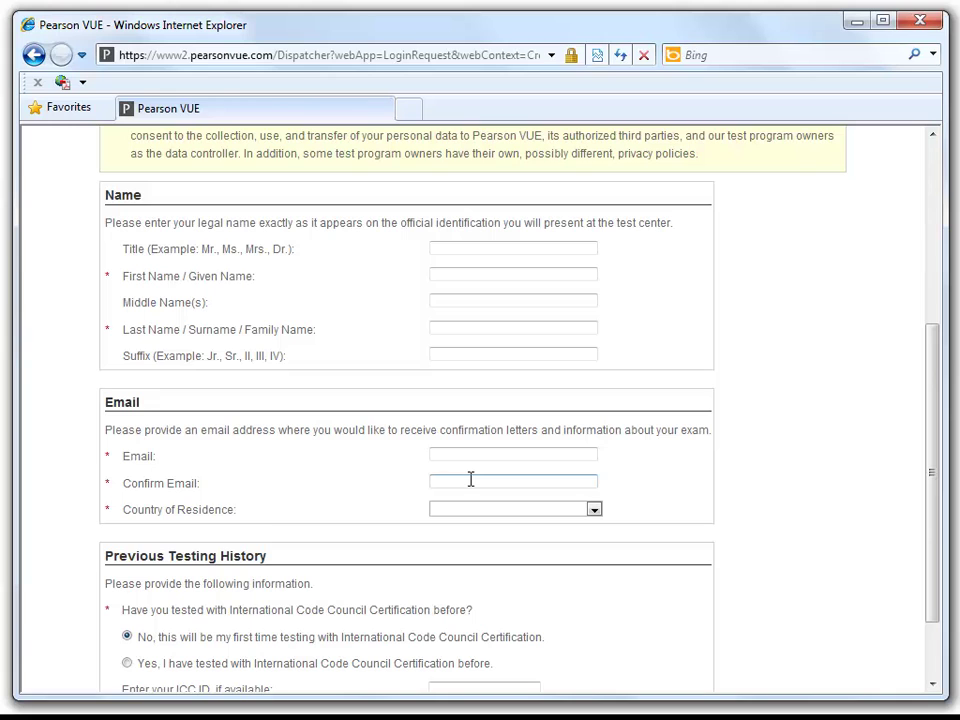
pyautogui.scroll(-2, 474, 516)
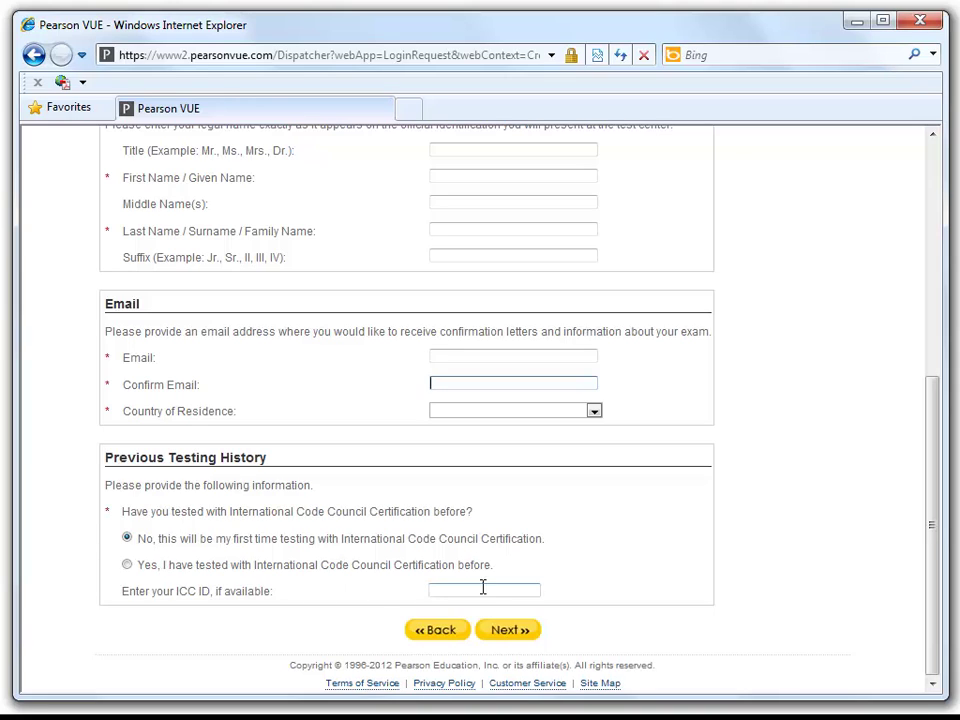
pyautogui.click(432, 591)
pyautogui.scroll(3, 499, 594)
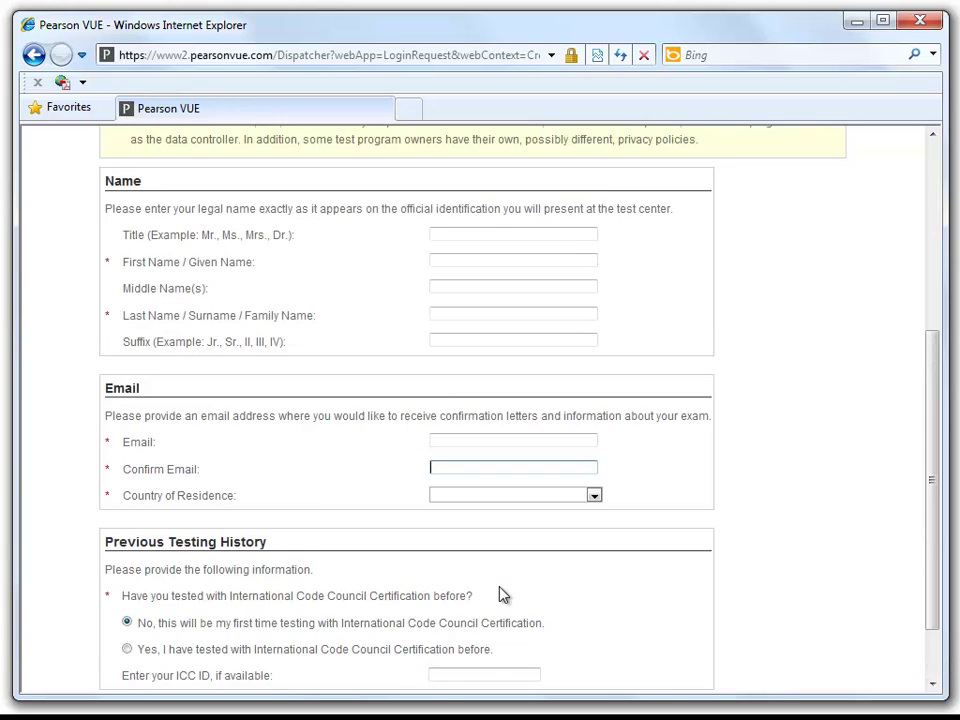
pyautogui.click(474, 430)
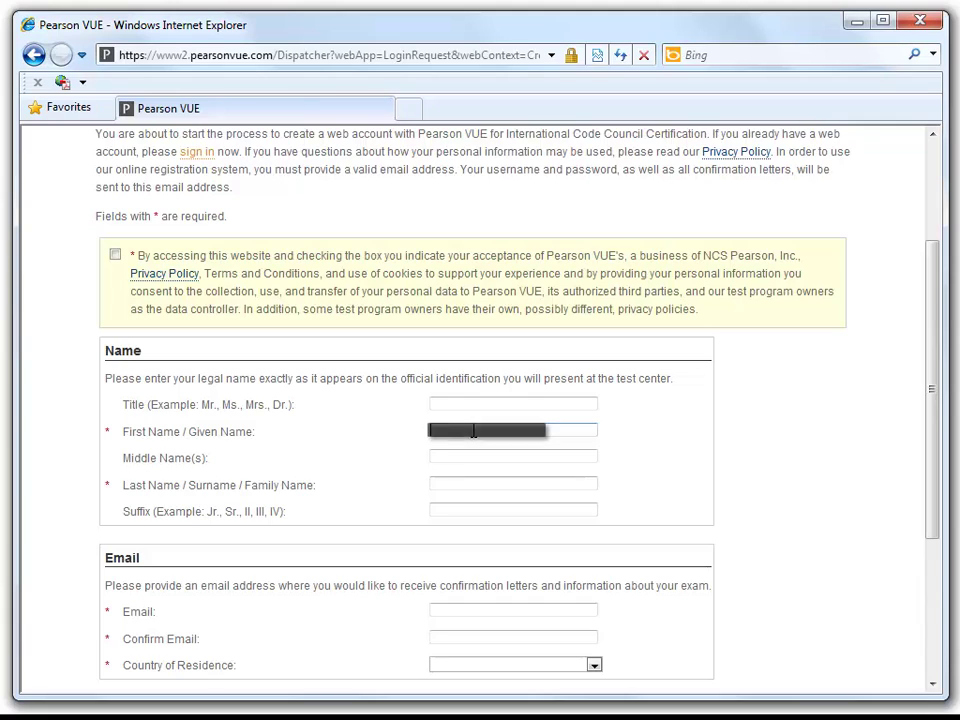
pyautogui.press('Tab')
pyautogui.press('Tab')
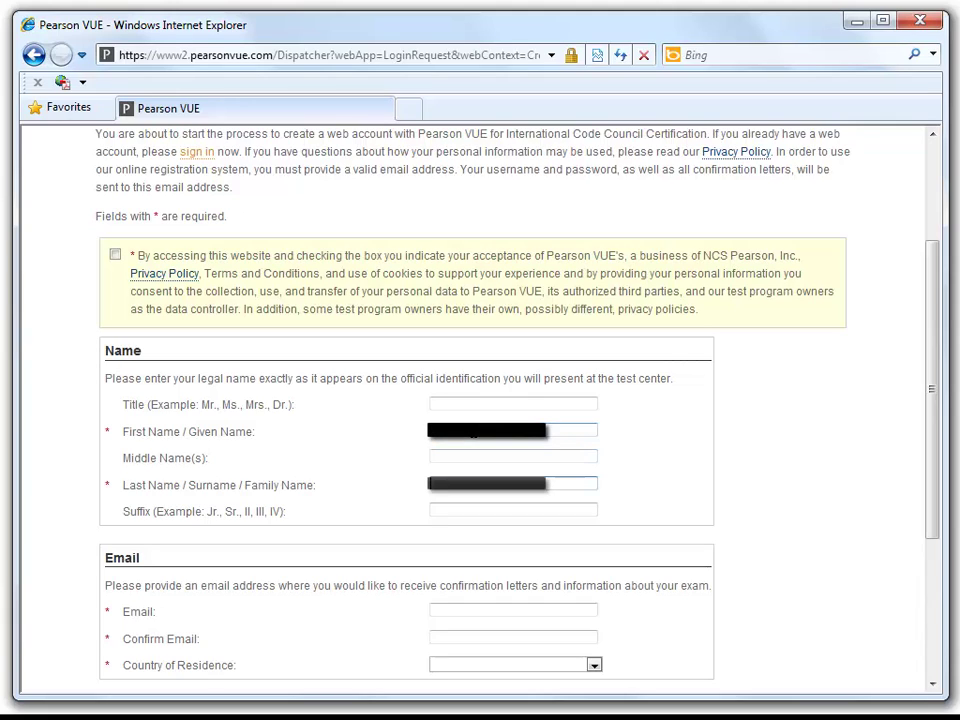
pyautogui.press('Tab')
pyautogui.press('Tab')
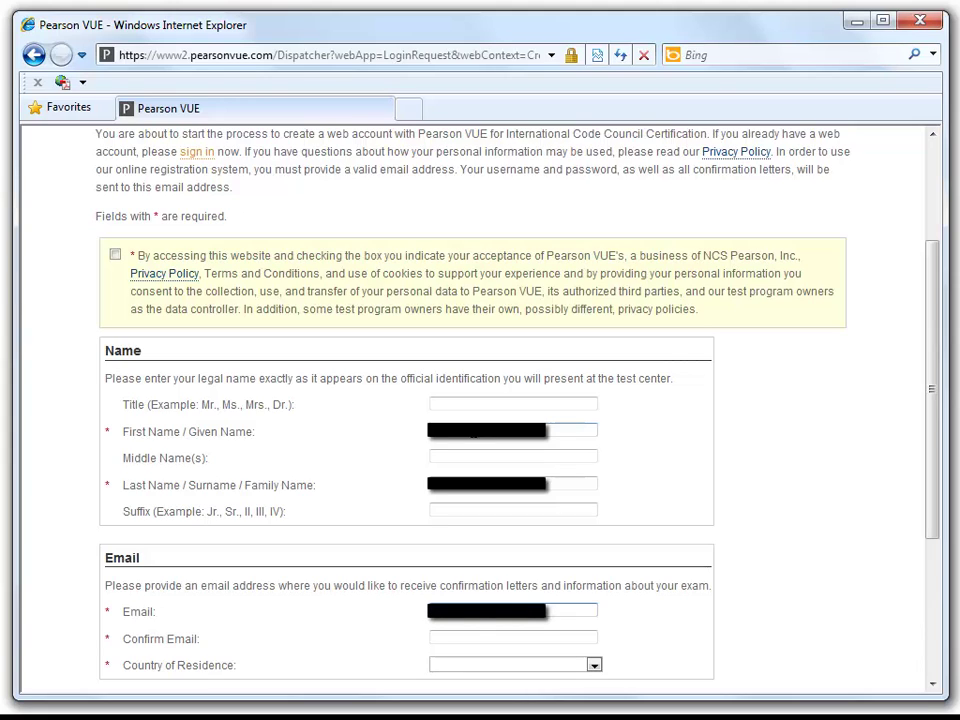
pyautogui.press('Tab')
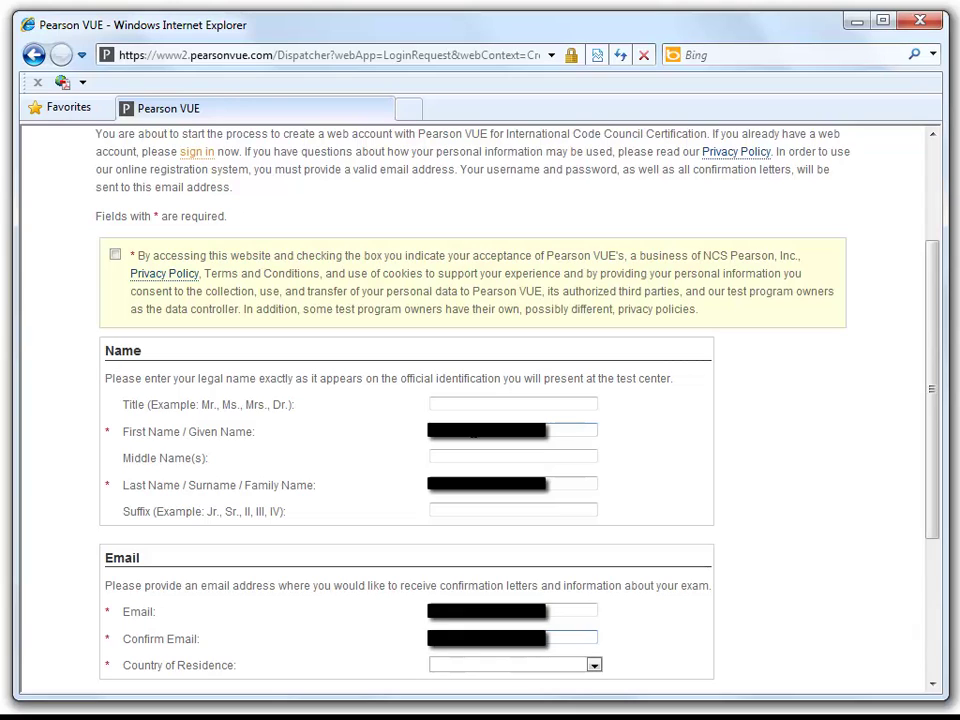
# - Set country of residence to United States and mark this as the first ICC test
pyautogui.click(595, 666)
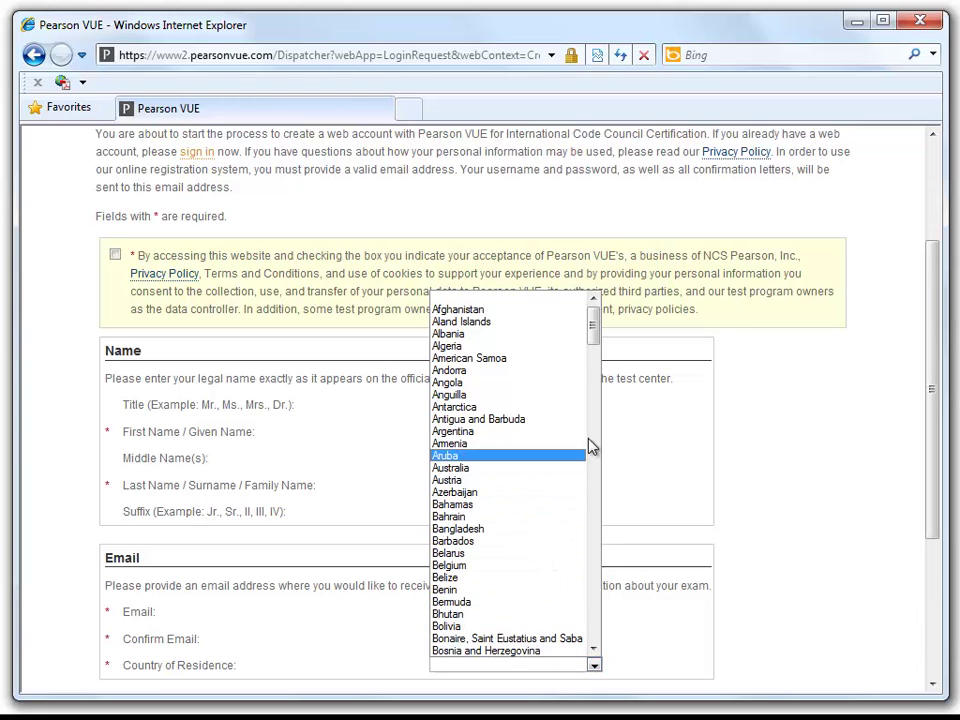
pyautogui.moveTo(594, 348); pyautogui.dragTo(590, 640)
pyautogui.click(536, 517)
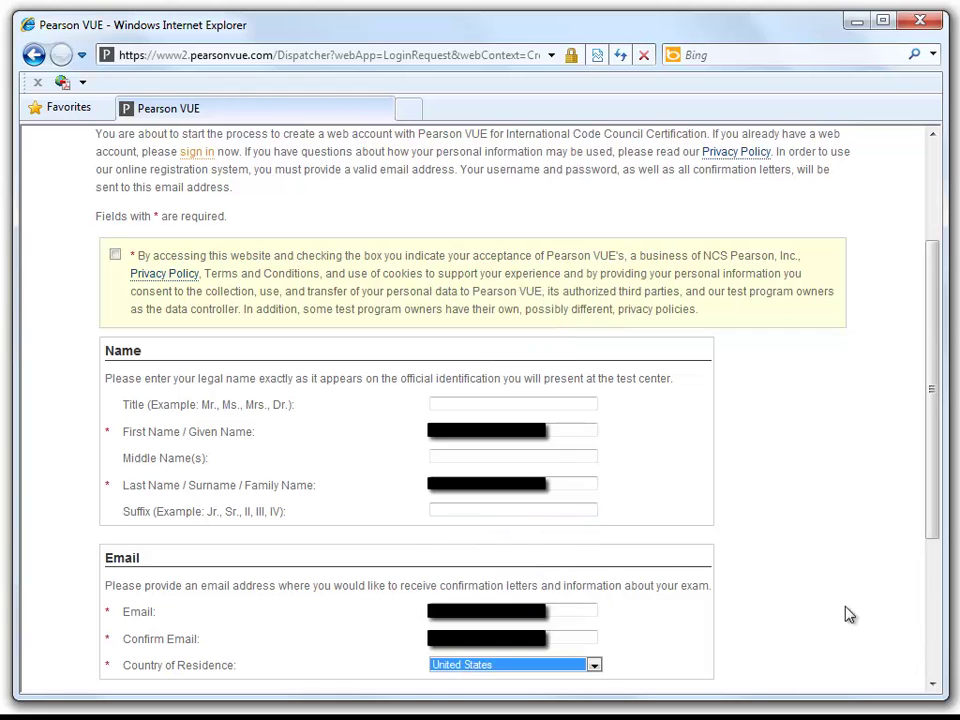
pyautogui.scroll(-3, 703, 521)
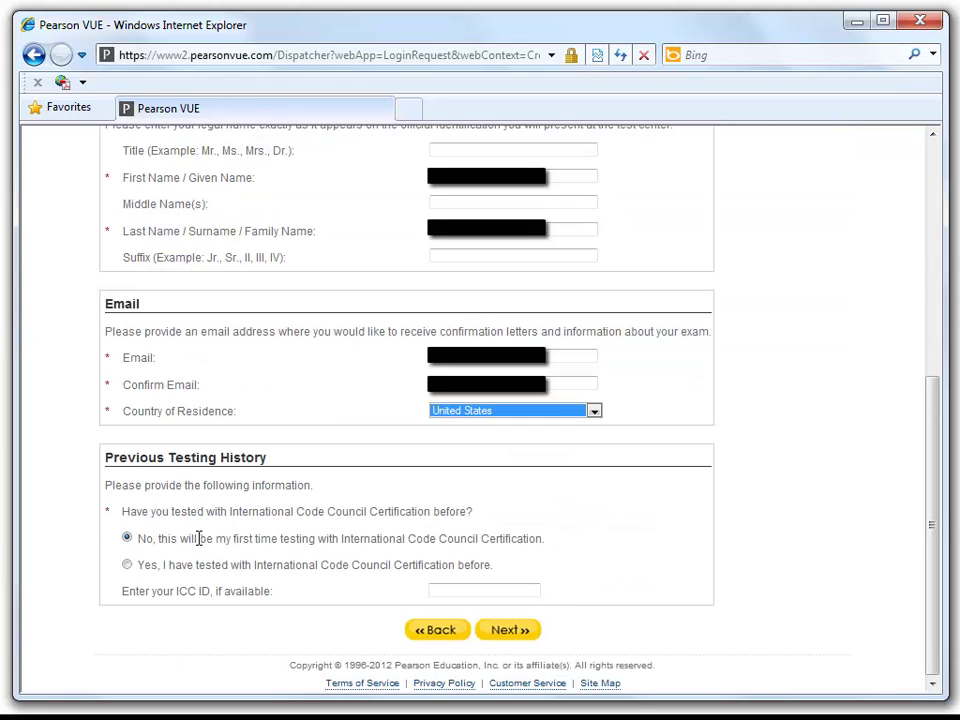
pyautogui.click(124, 537)
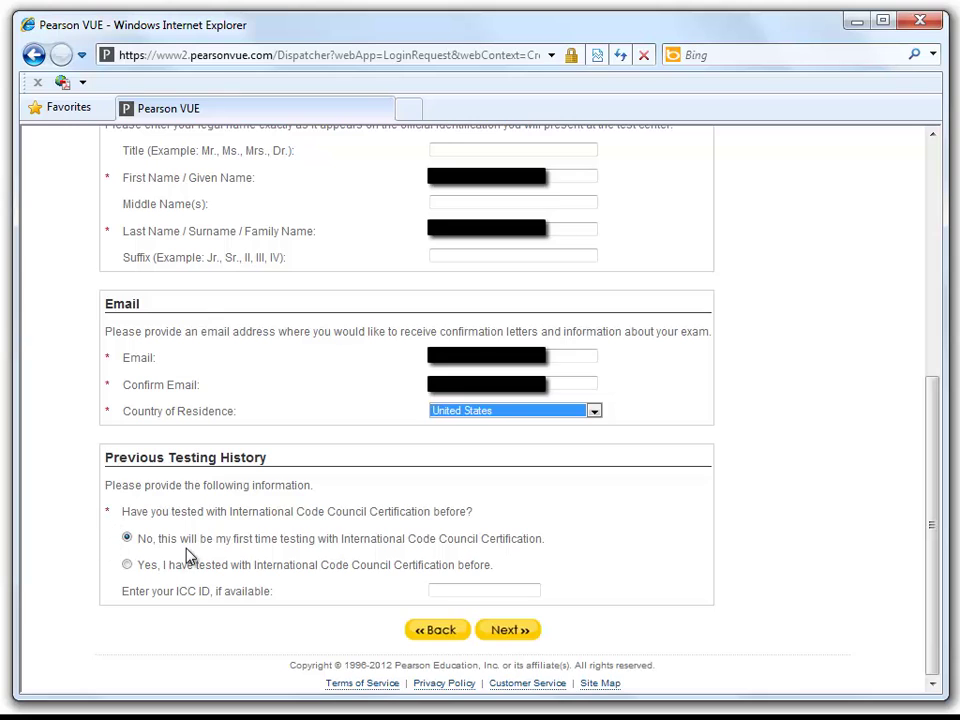
# - Submit the profile, then enter company 'Tait Environmental' and the street address
pyautogui.click(507, 632)
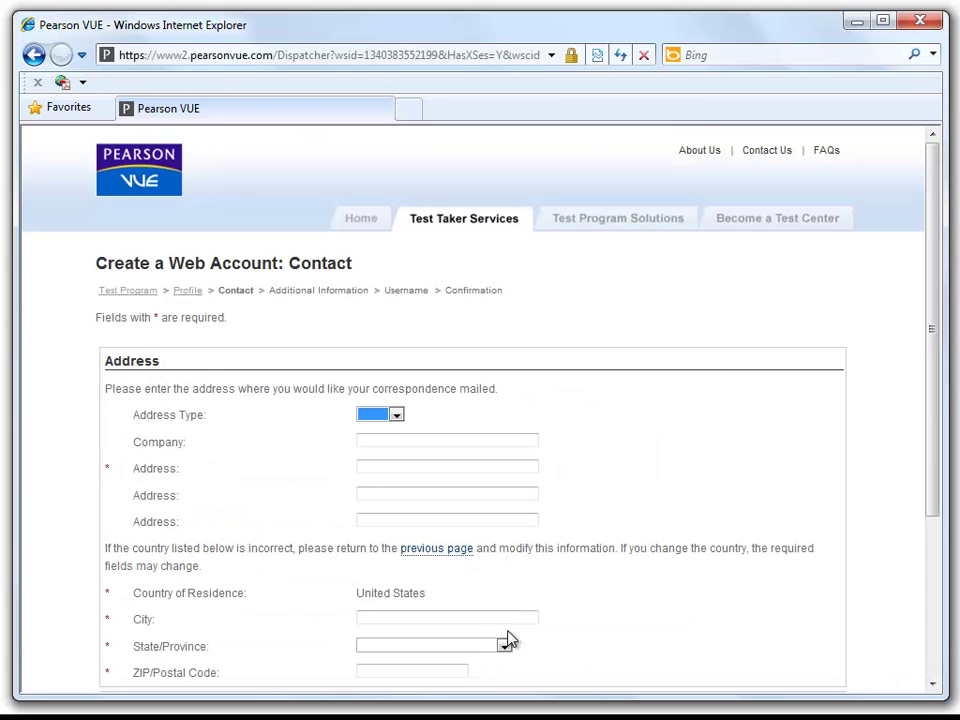
pyautogui.click(417, 466)
pyautogui.click(425, 437)
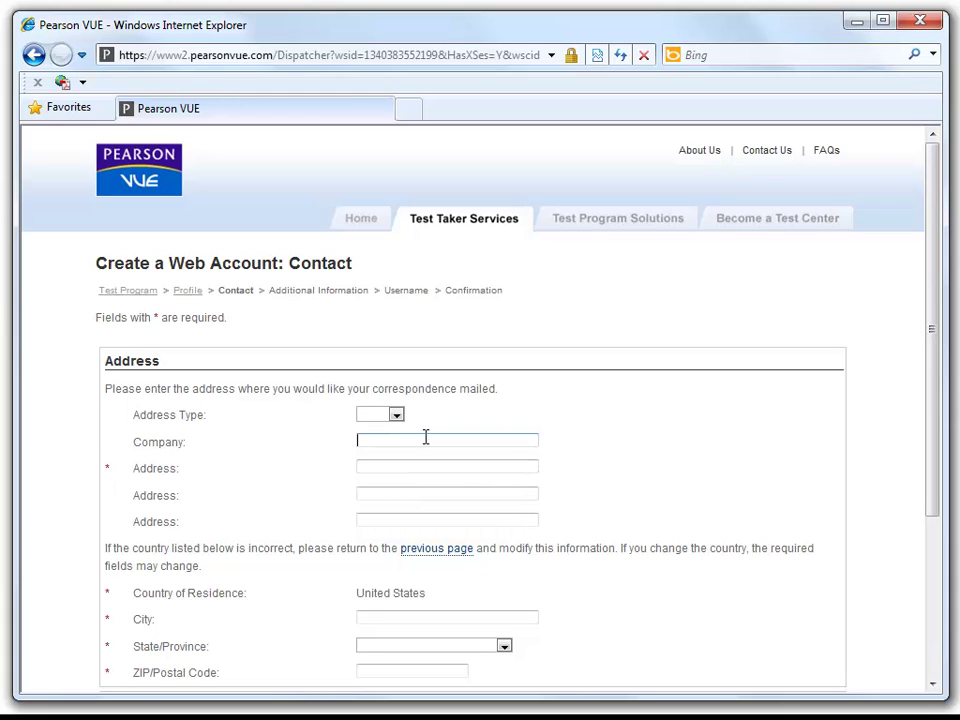
pyautogui.write('Tait Environmental Services')
pyautogui.press('Tab')
pyautogui.write('1')
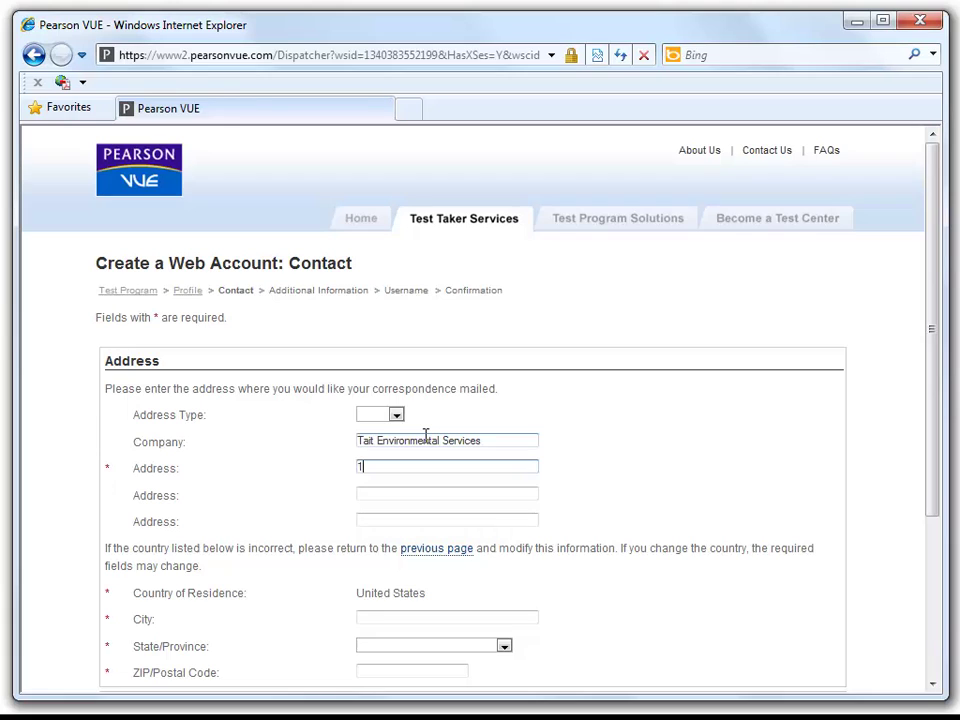
pyautogui.write('333 W. ')
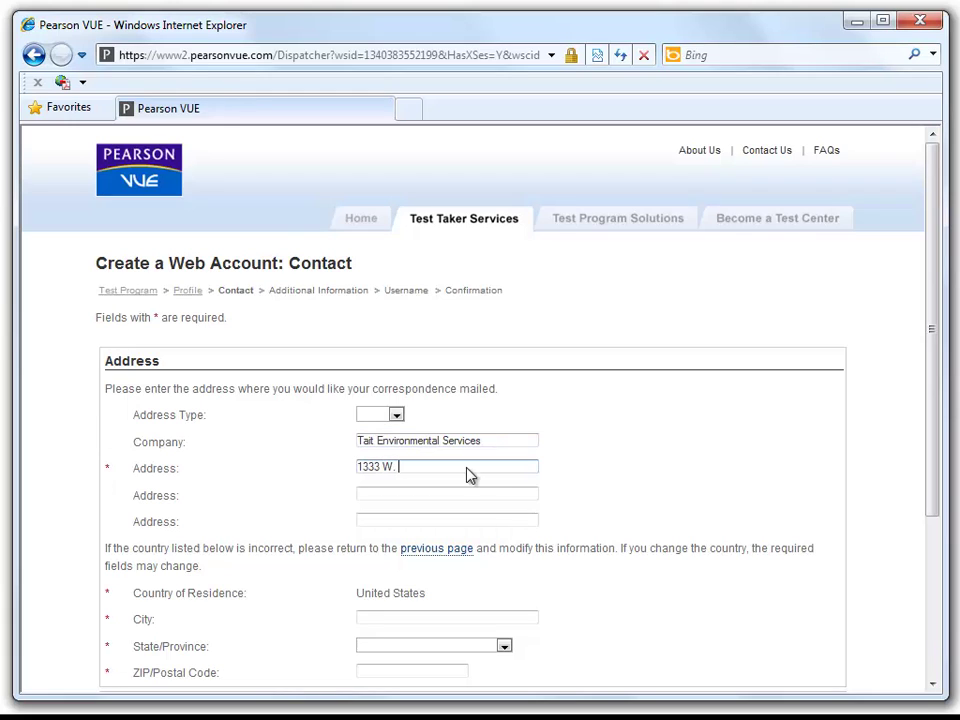
pyautogui.write('Campbell Rd')
# - Enter the city, choose Texas as the state, and fill in the ZIP code
pyautogui.click(448, 491)
pyautogui.scroll(-1, 340, 413)
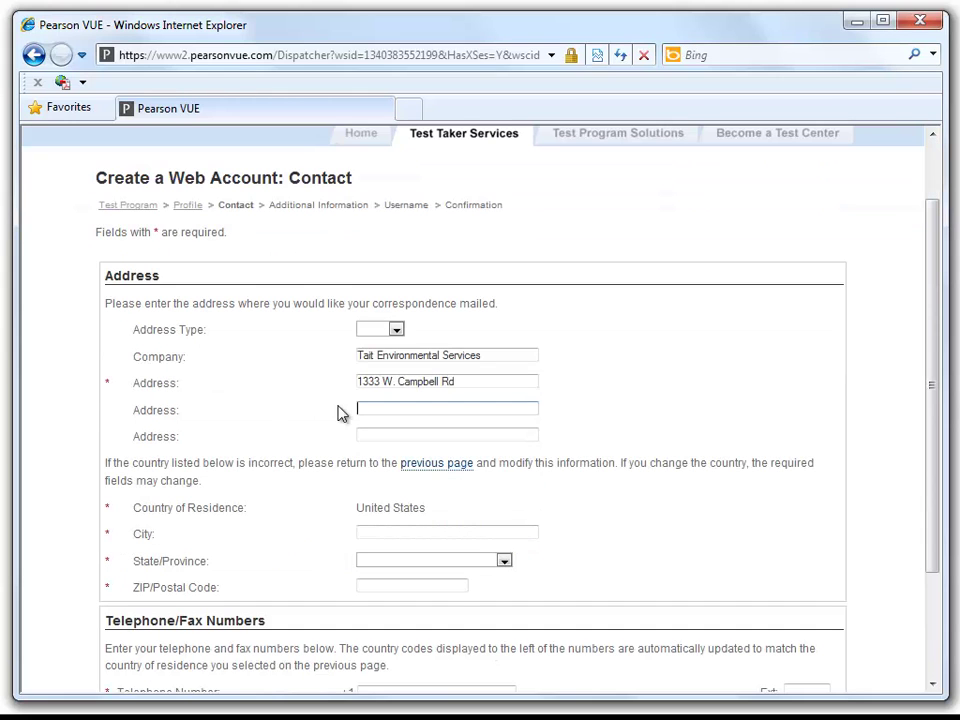
pyautogui.click(374, 531)
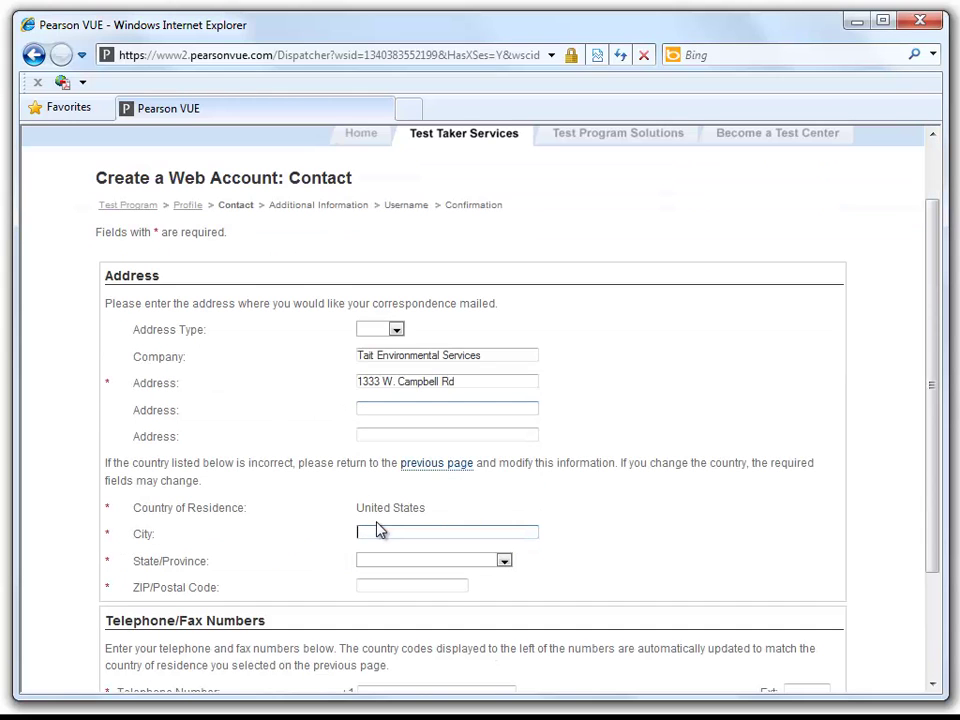
pyautogui.write('Richardson')
pyautogui.click(504, 561)
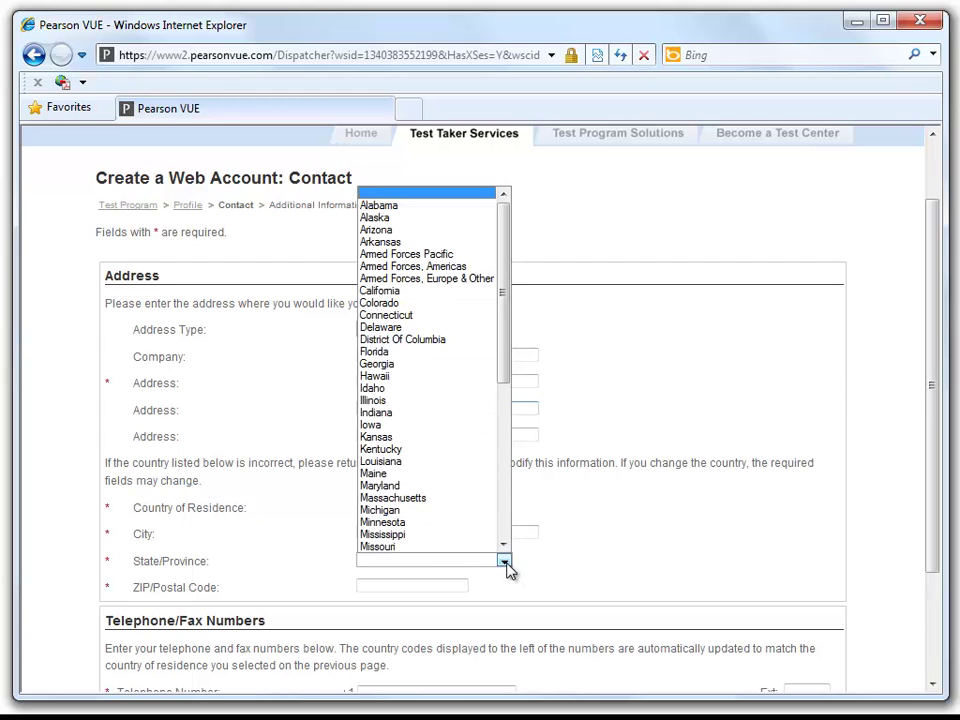
pyautogui.scroll(-8, 507, 528)
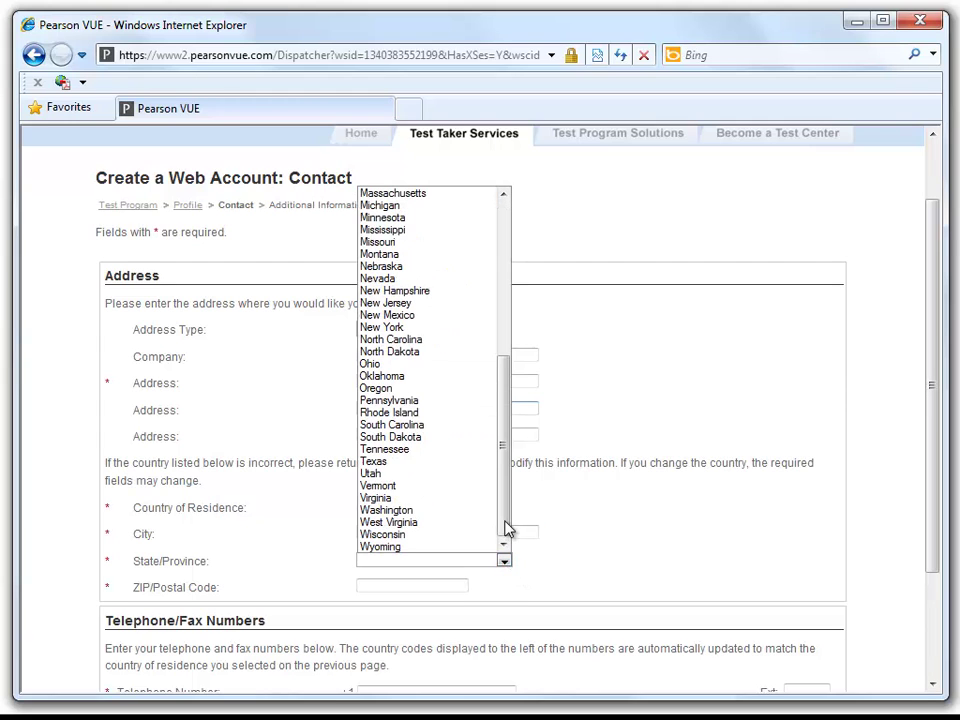
pyautogui.click(390, 463)
pyautogui.click(420, 584)
pyautogui.write('750')
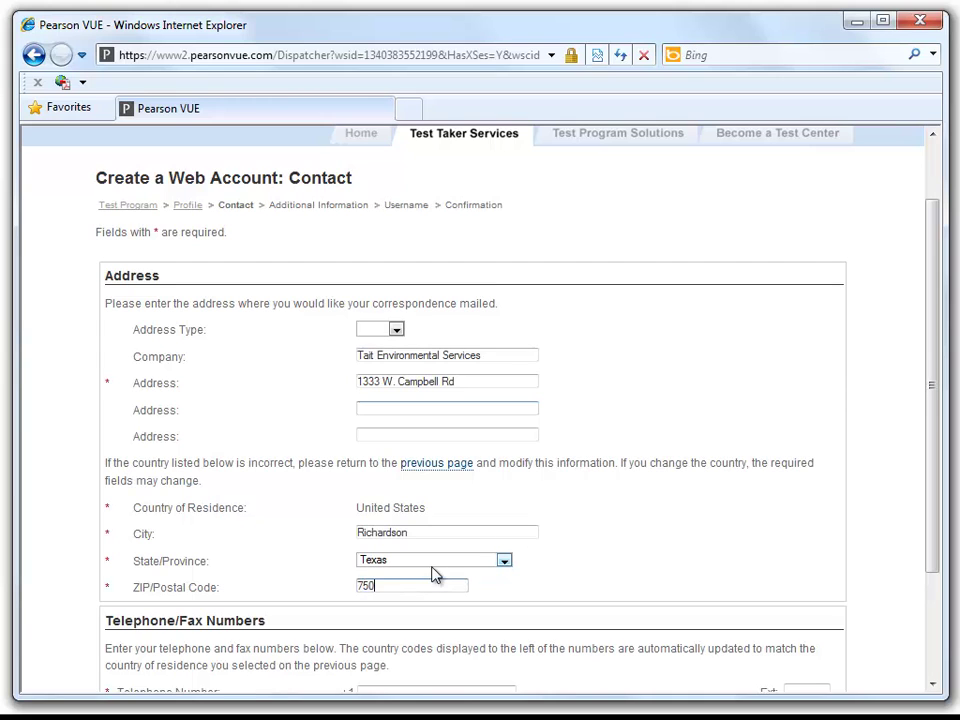
pyautogui.write('80')
# - Enter the telephone number and submit the contact details
pyautogui.scroll(-3, 433, 573)
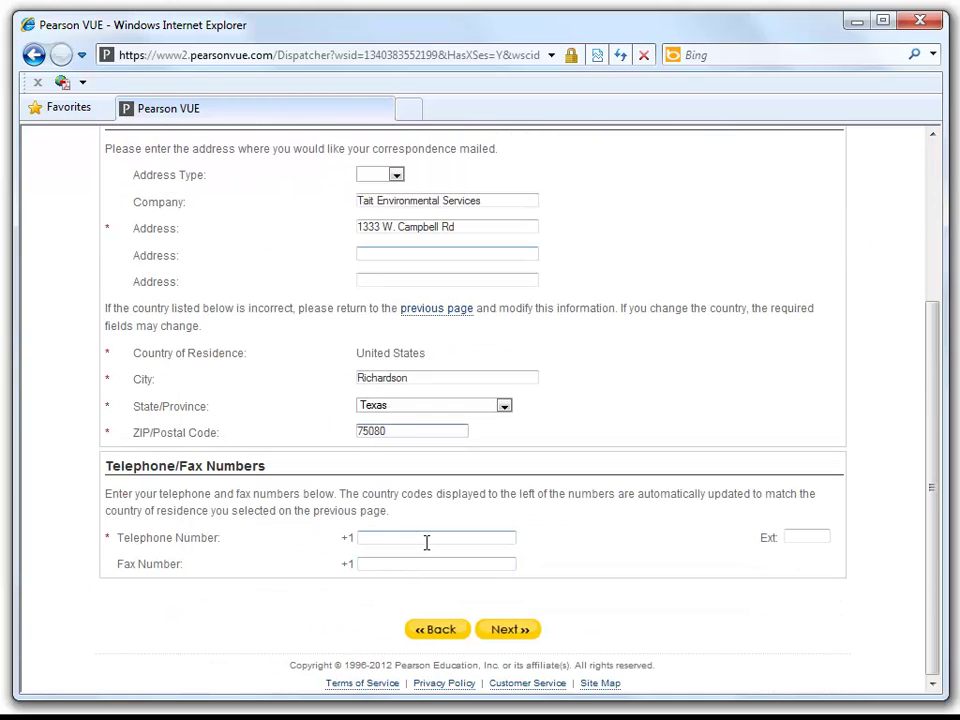
pyautogui.click(426, 541)
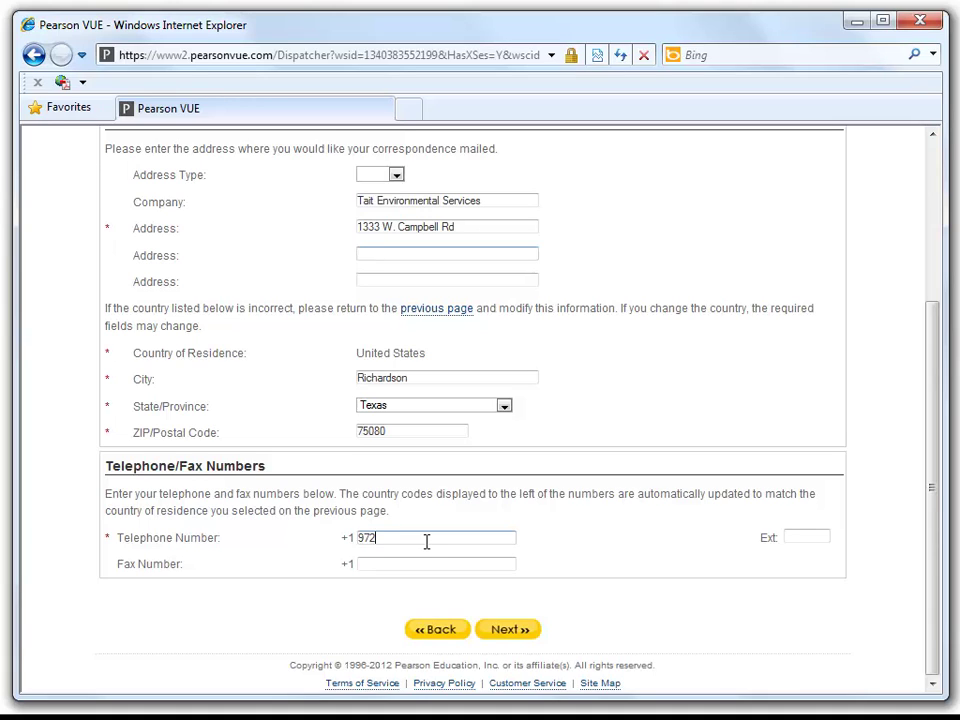
pyautogui.click(437, 563)
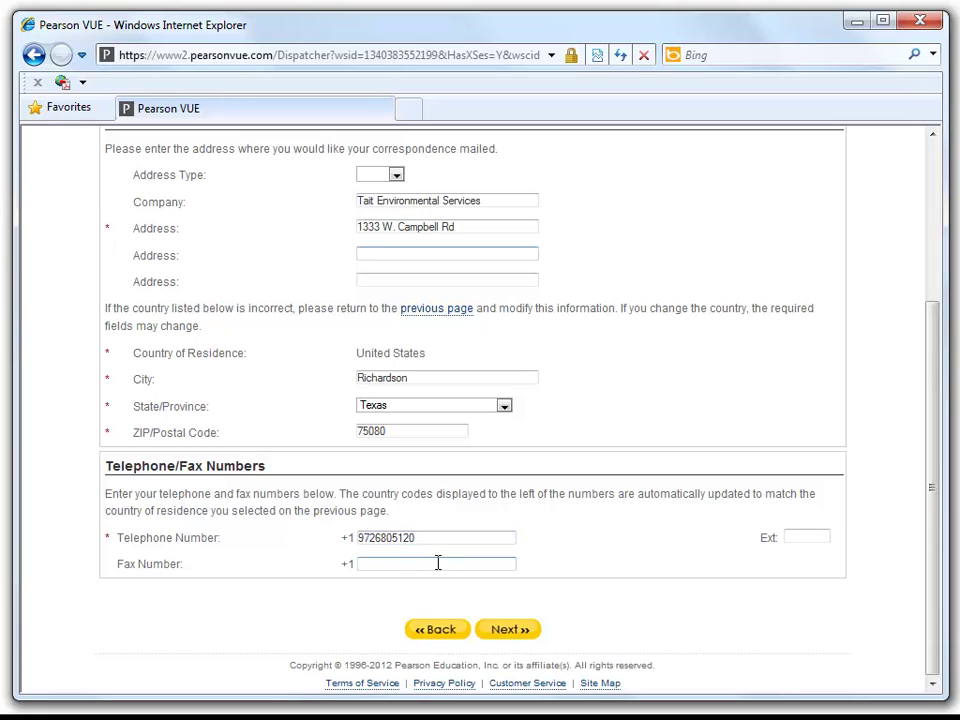
pyautogui.click(499, 638)
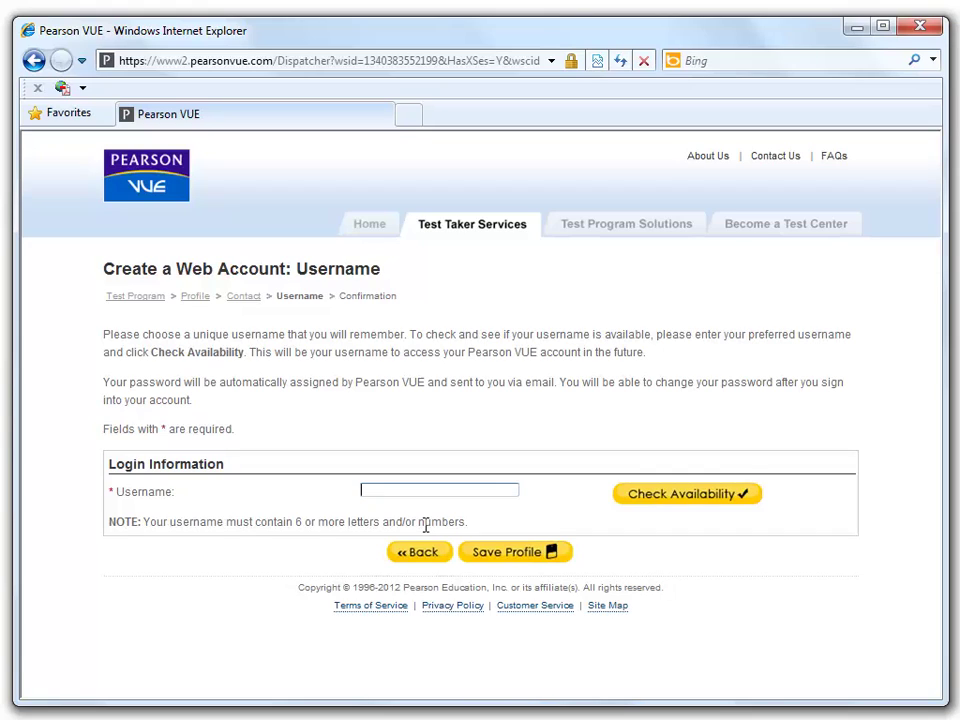
# - Choose a username, save the account profile, and start scheduling an exam
pyautogui.write('******')
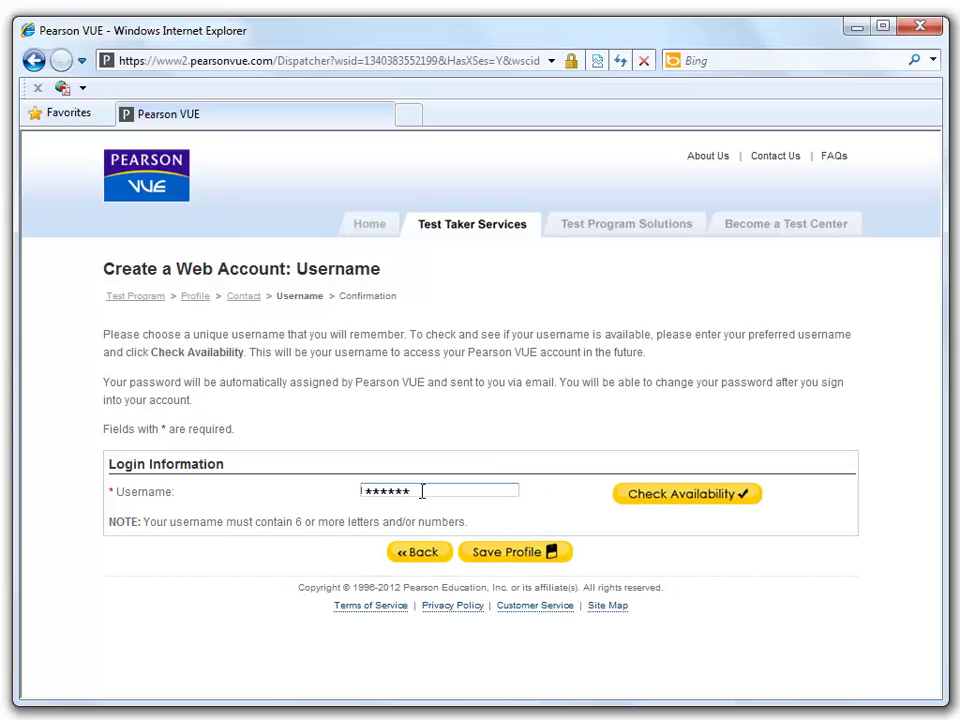
pyautogui.click(505, 561)
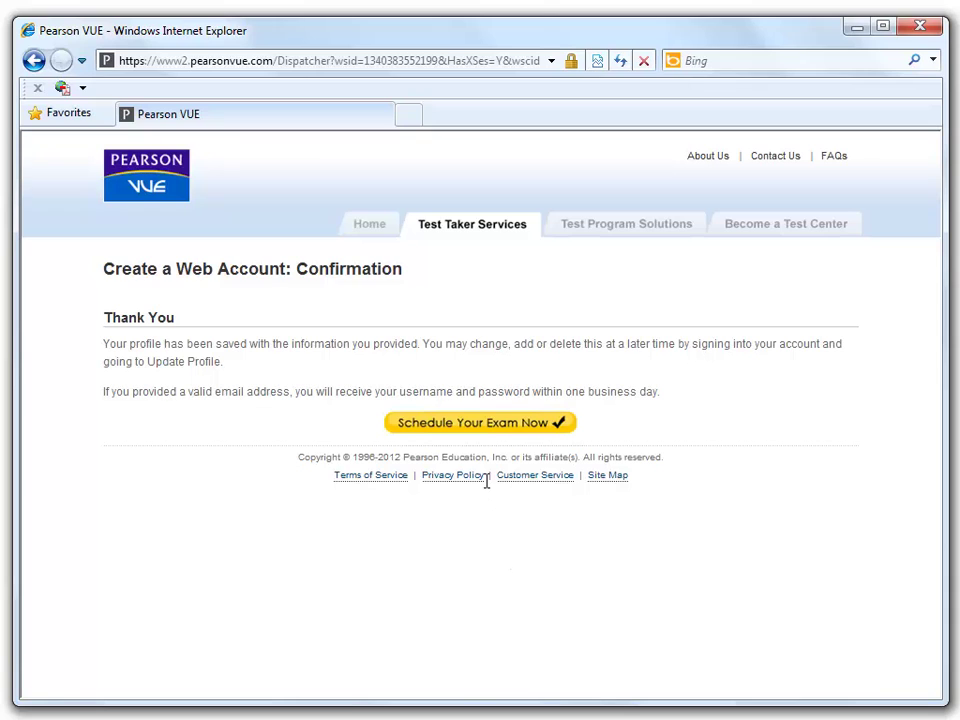
pyautogui.click(485, 424)
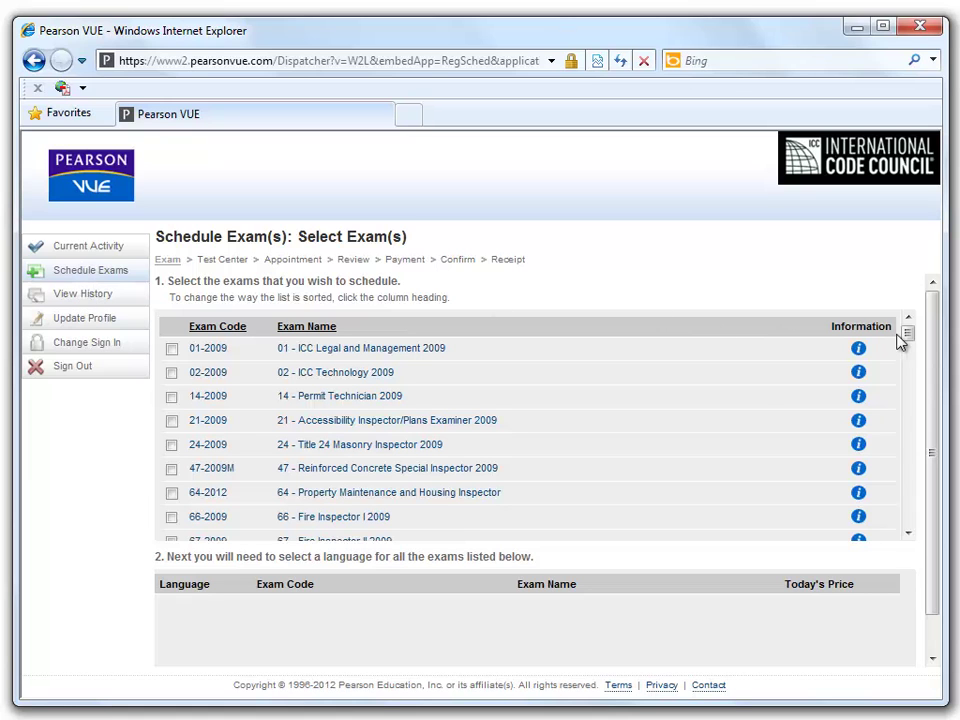
pyautogui.moveTo(905, 338); pyautogui.dragTo(906, 452)
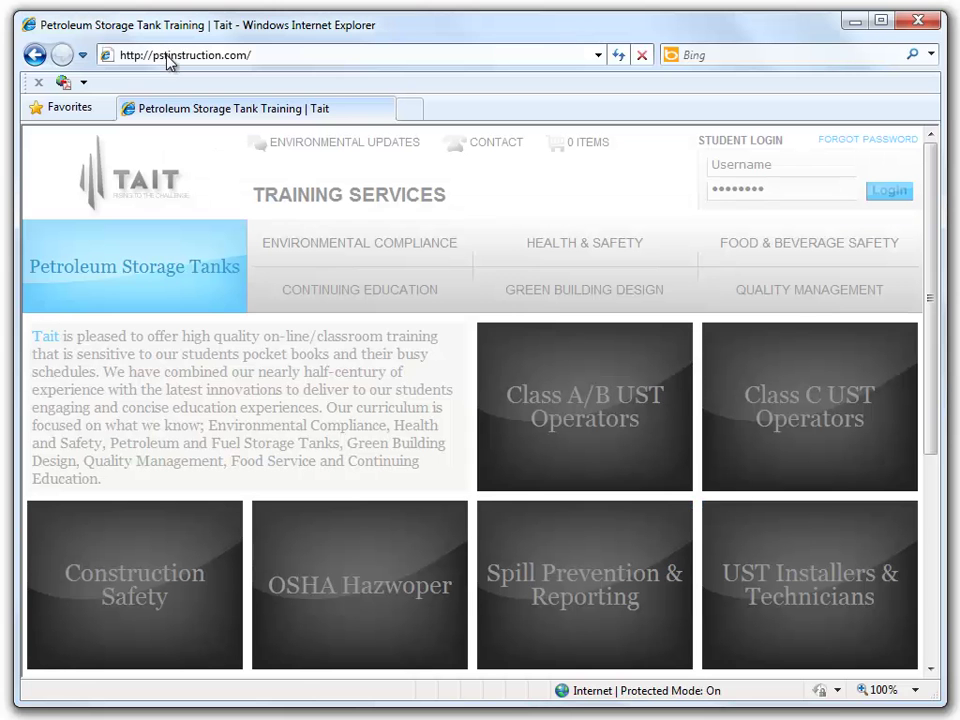
# - Go to pearsonvue.com and open the account sign-in page
pyautogui.click(160, 57)
pyautogui.write('pe')
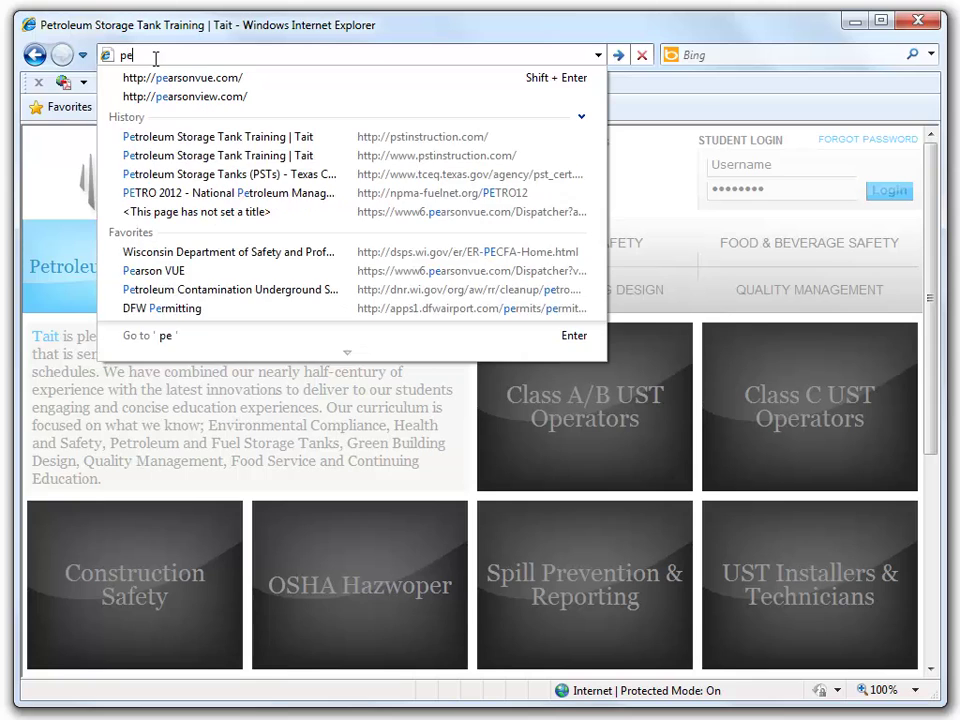
pyautogui.write('arson')
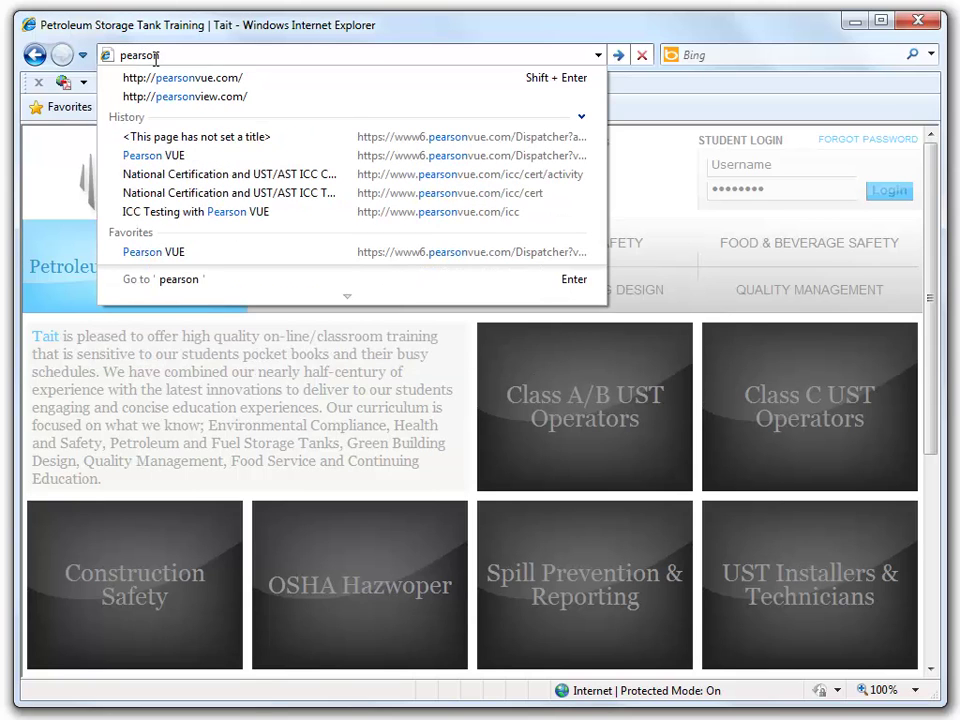
pyautogui.write('vue.com')
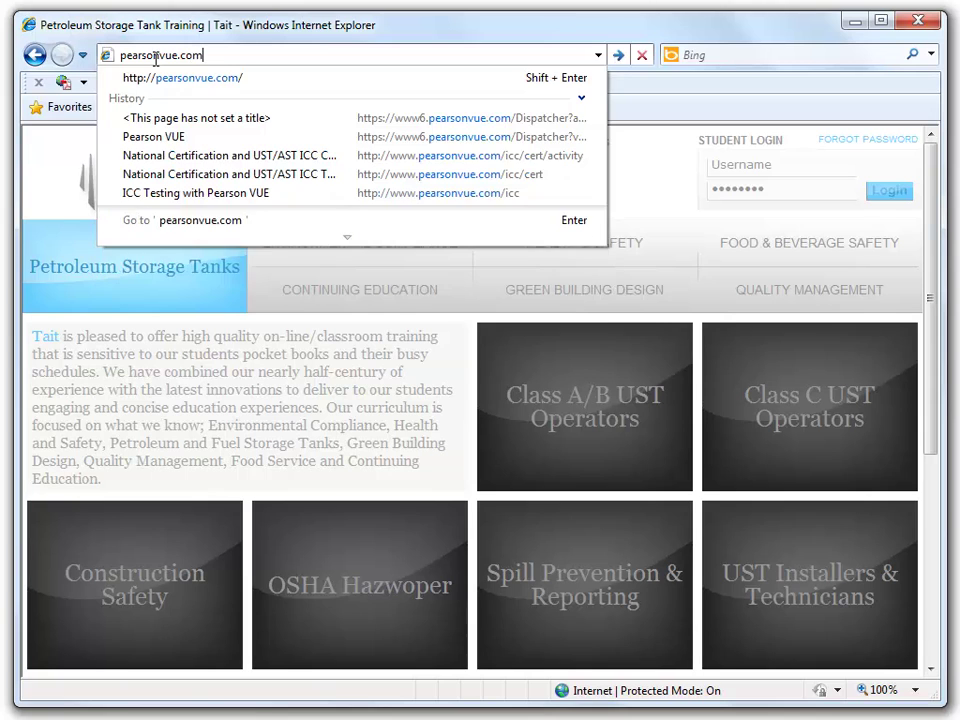
pyautogui.press('Return')
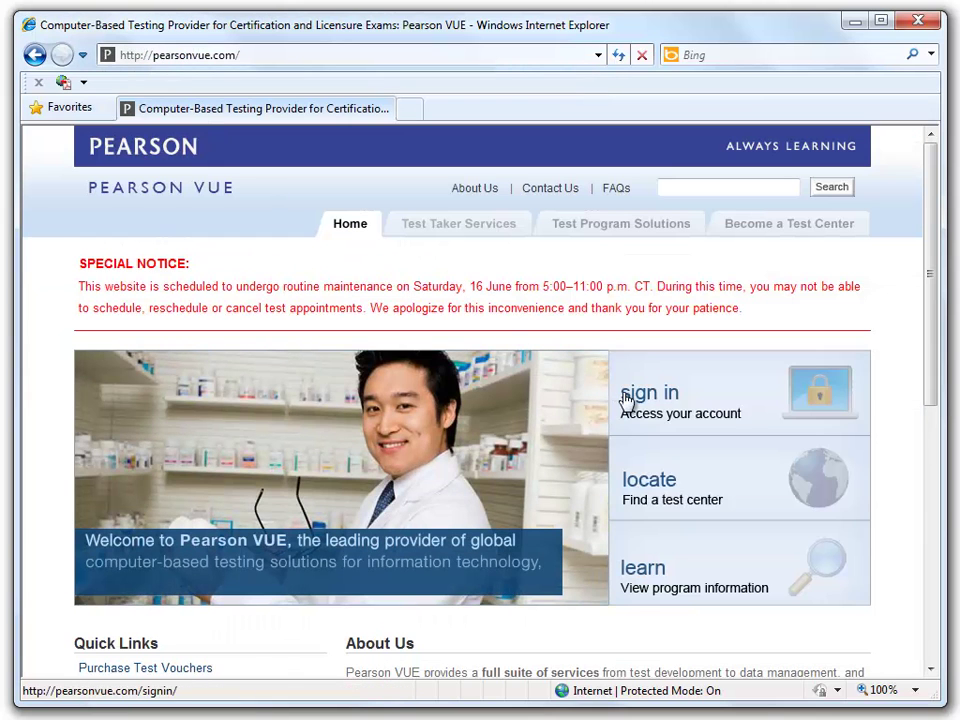
pyautogui.click(627, 394)
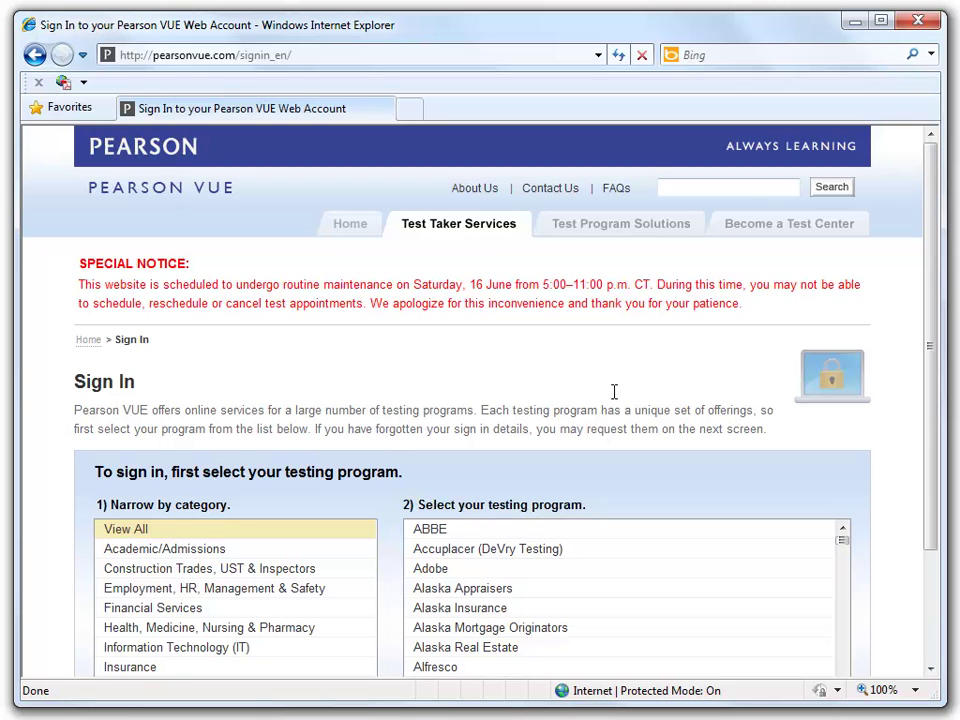
pyautogui.scroll(-3, 614, 391)
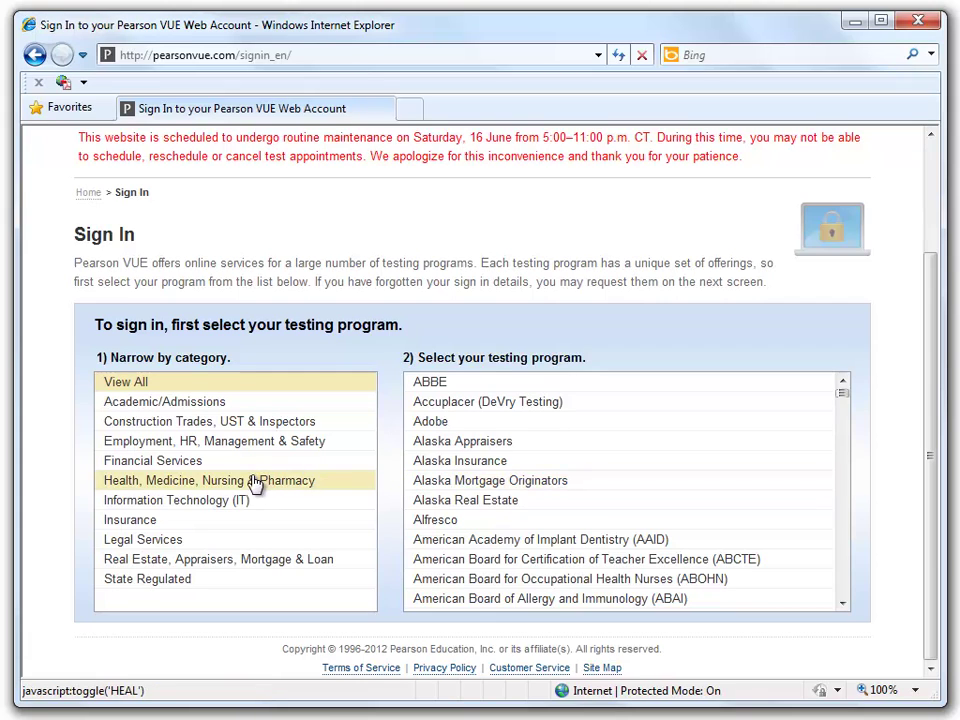
# - Filter programs to Construction Trades, UST & Inspectors and pick International Code Council (ICC)
pyautogui.click(247, 424)
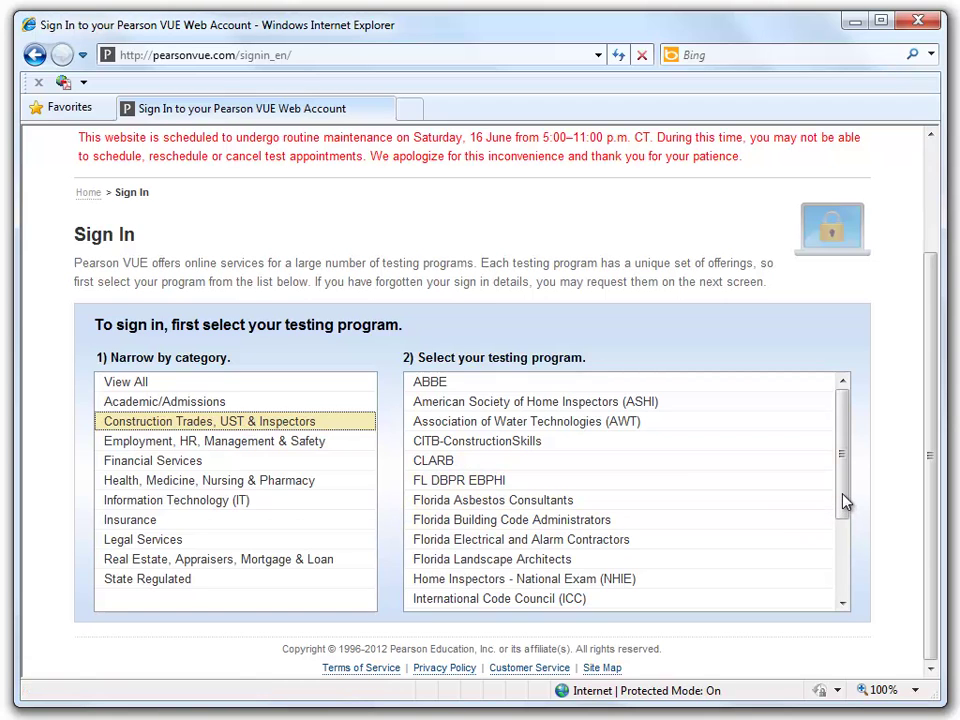
pyautogui.moveTo(843, 500); pyautogui.dragTo(853, 580)
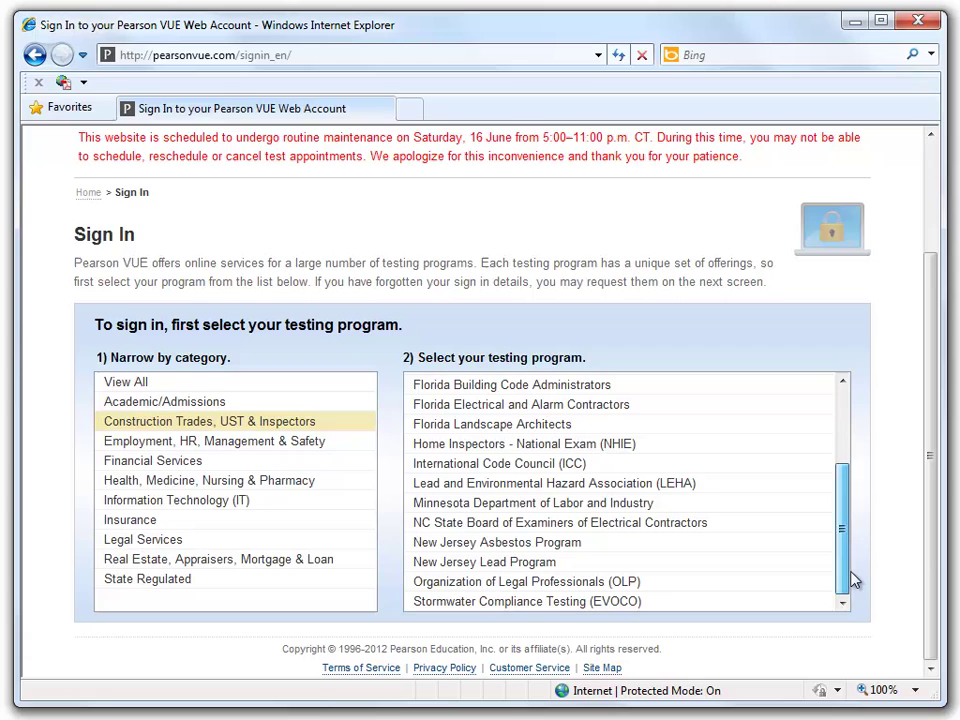
pyautogui.click(547, 468)
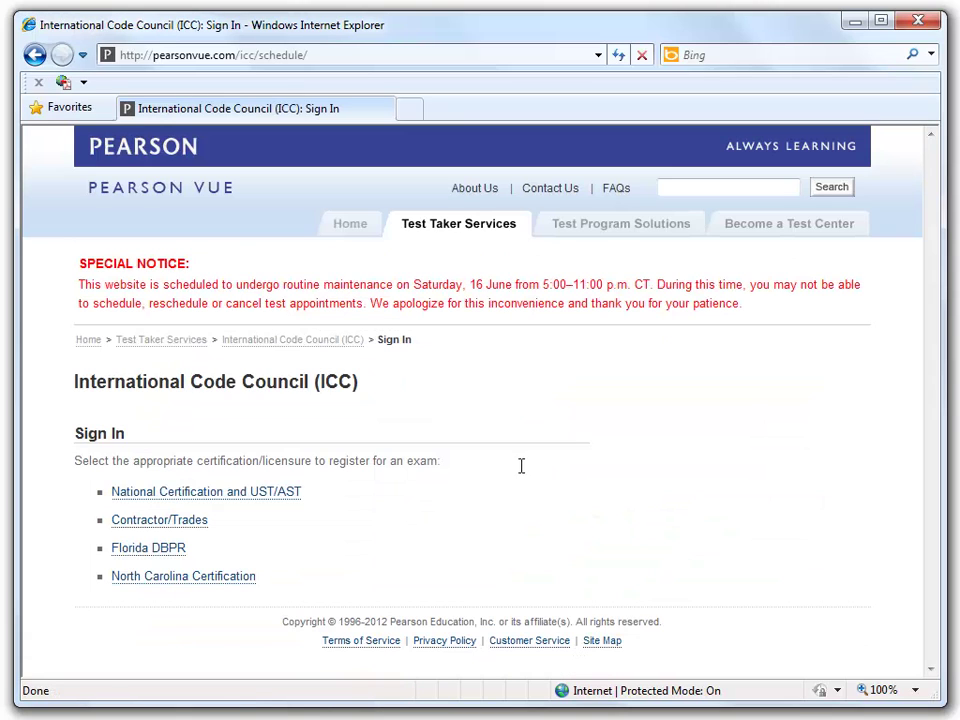
# - Choose National Certification and UST/AST and sign in with the account username and password
pyautogui.click(285, 499)
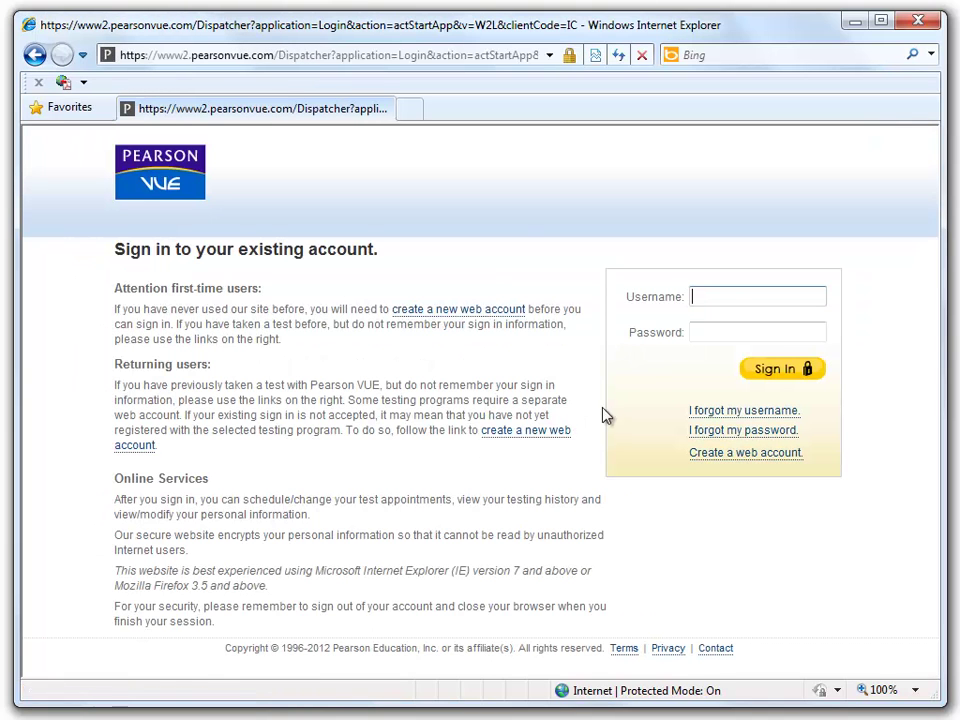
pyautogui.write('*****')
pyautogui.press('Tab')
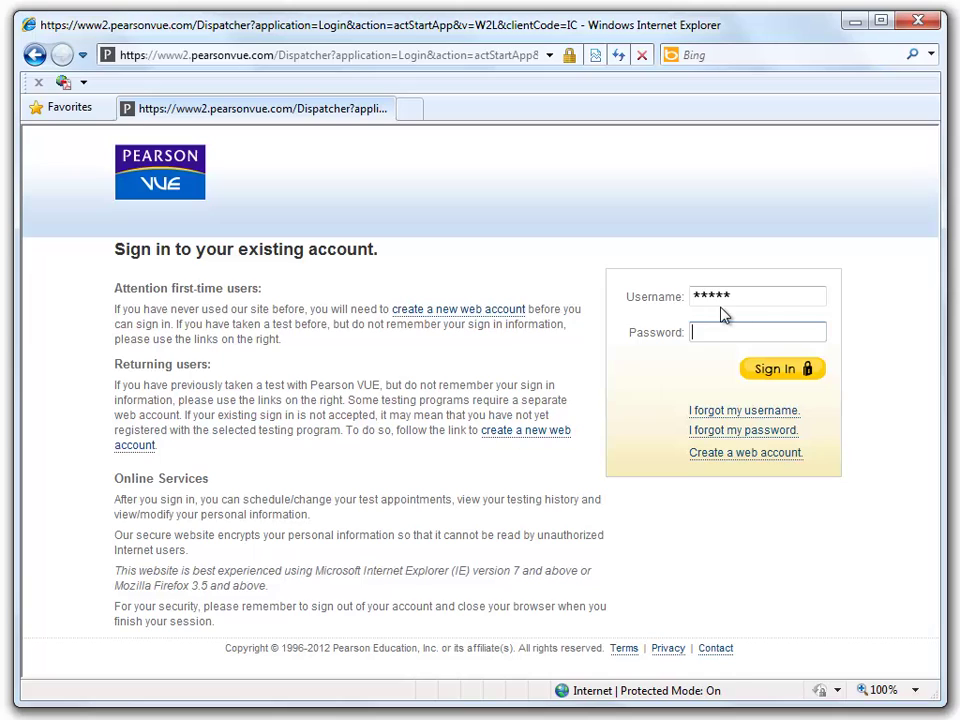
pyautogui.write('*******')
pyautogui.click(768, 371)
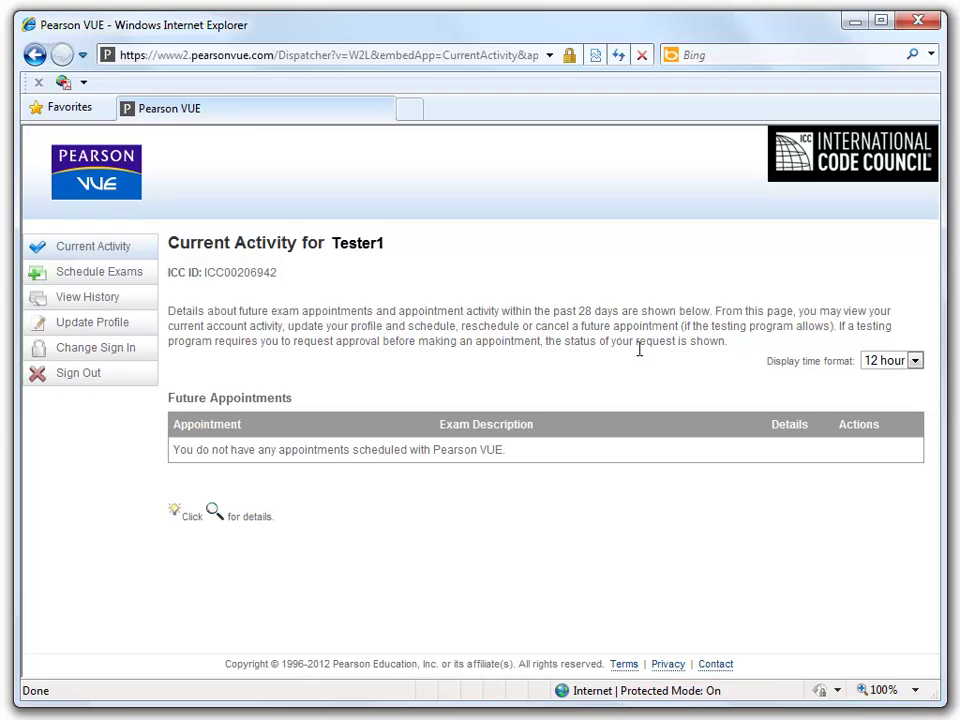
# - Open the exam scheduling page and scroll down through the ICC exam list
pyautogui.click(113, 280)
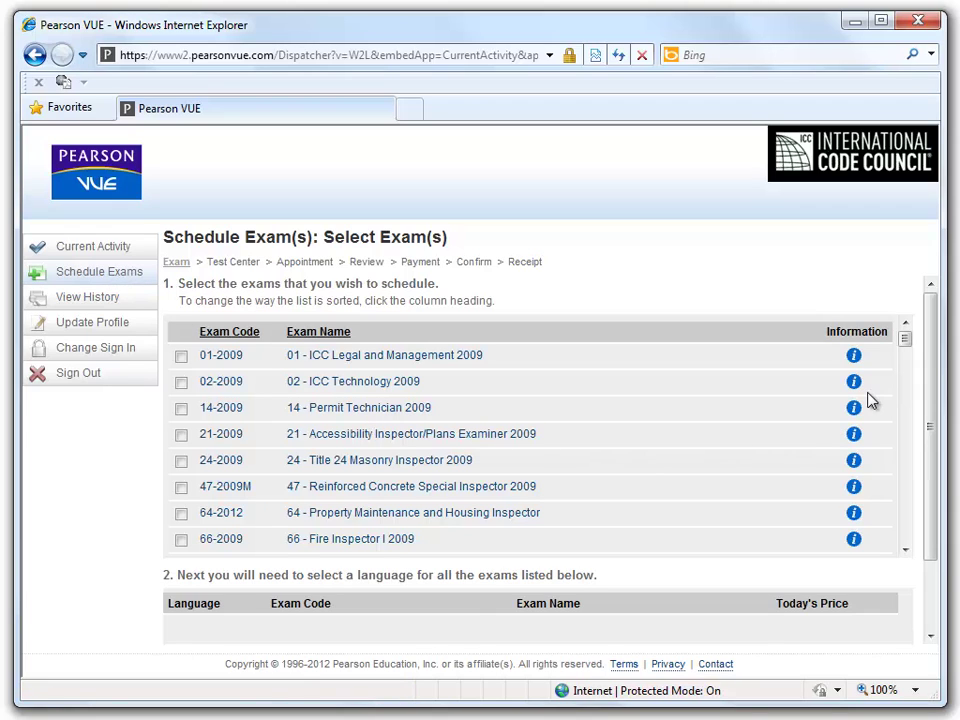
pyautogui.click(908, 557)
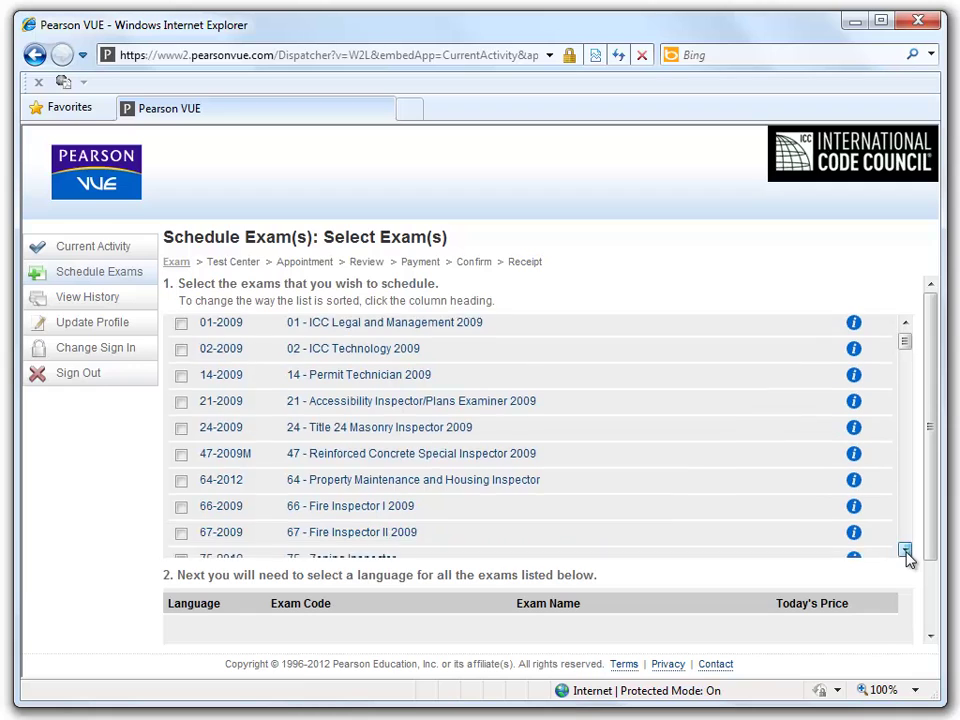
pyautogui.click(908, 557)
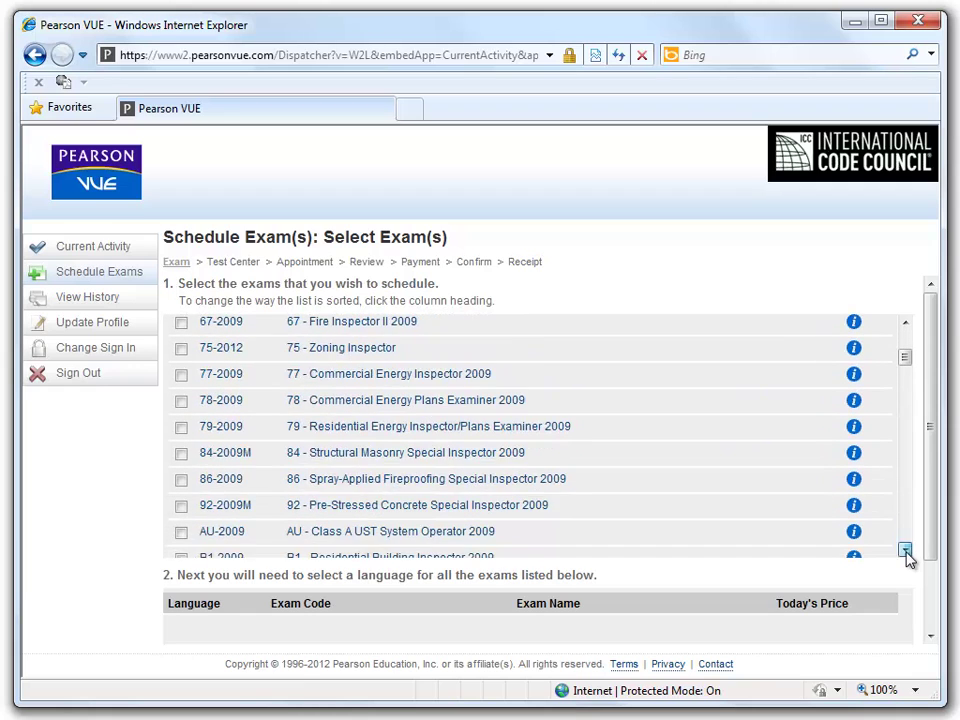
pyautogui.click(908, 557)
pyautogui.click(908, 557)
pyautogui.click(908, 557)
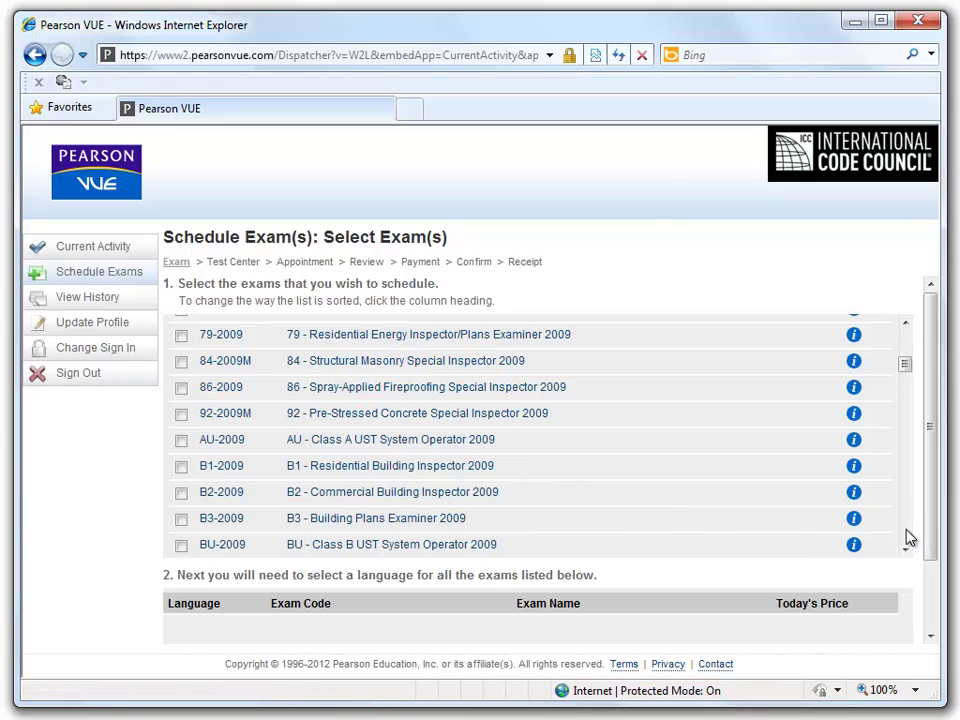
pyautogui.scroll(-3, 908, 537)
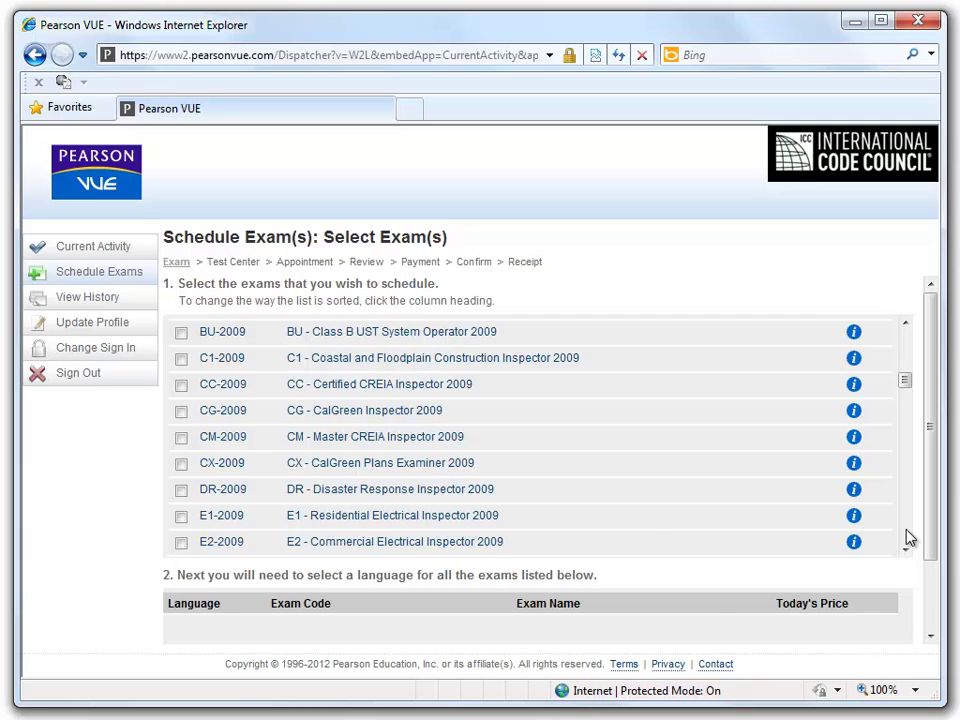
pyautogui.scroll(-3, 908, 537)
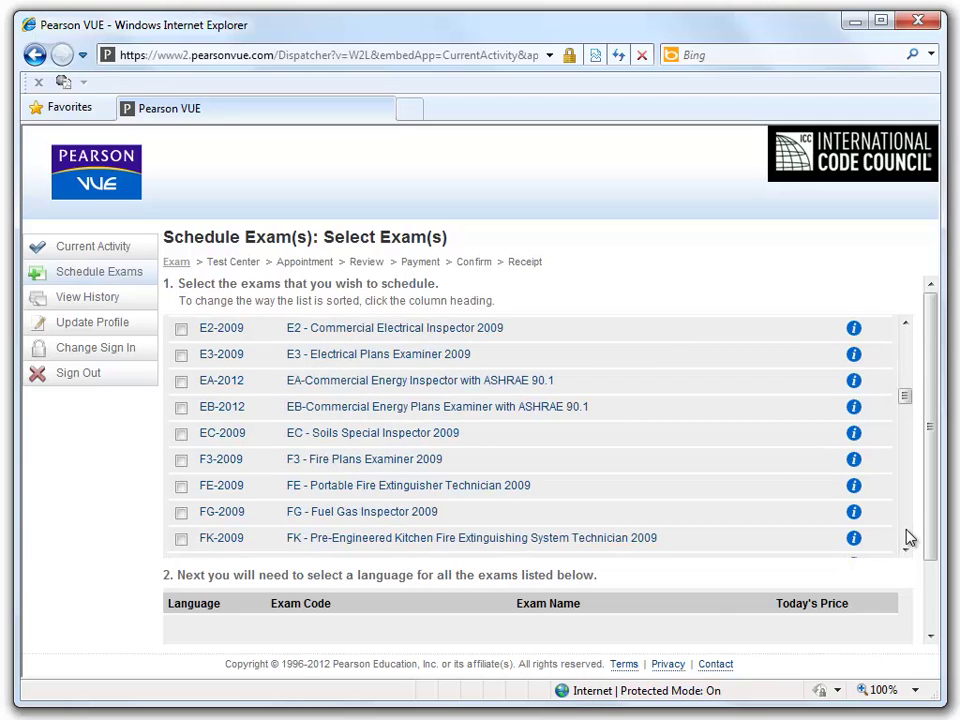
pyautogui.scroll(-3, 908, 537)
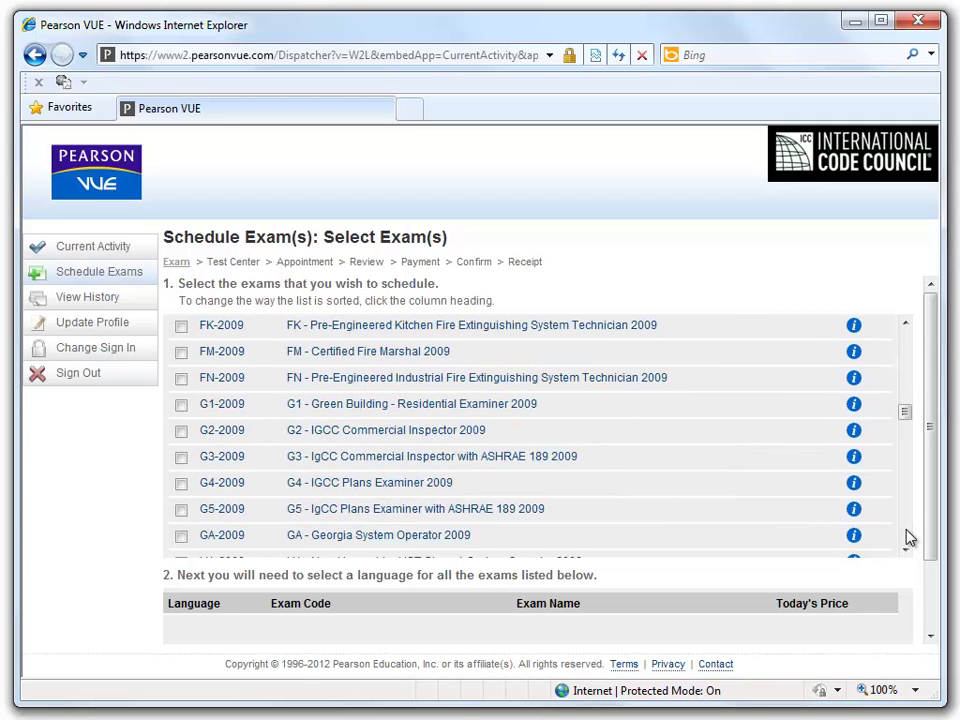
pyautogui.scroll(-3, 908, 537)
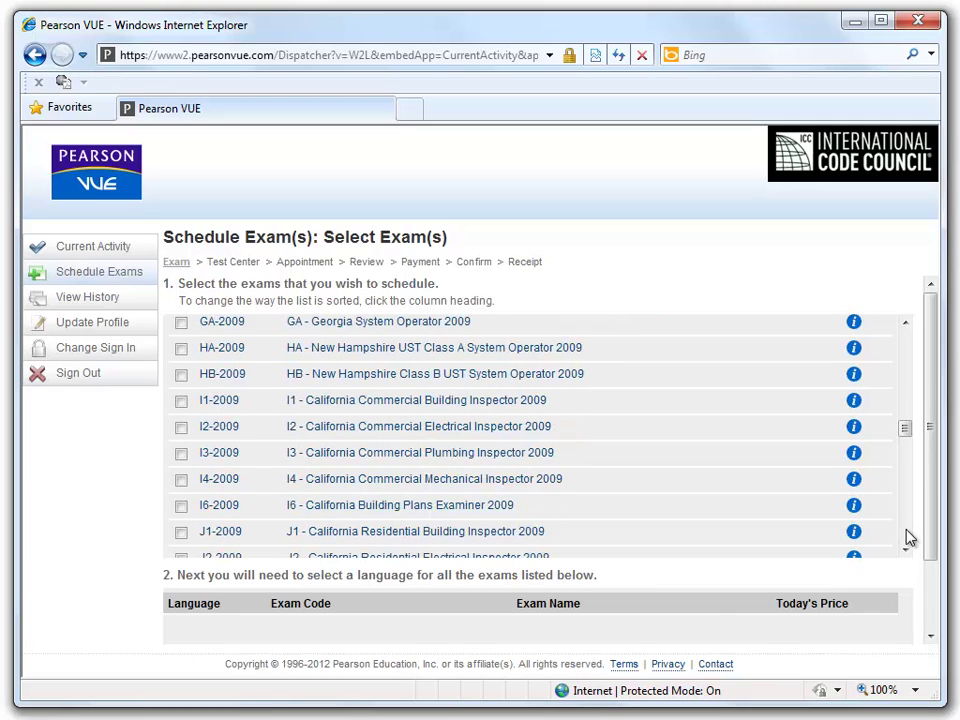
pyautogui.scroll(-3, 908, 537)
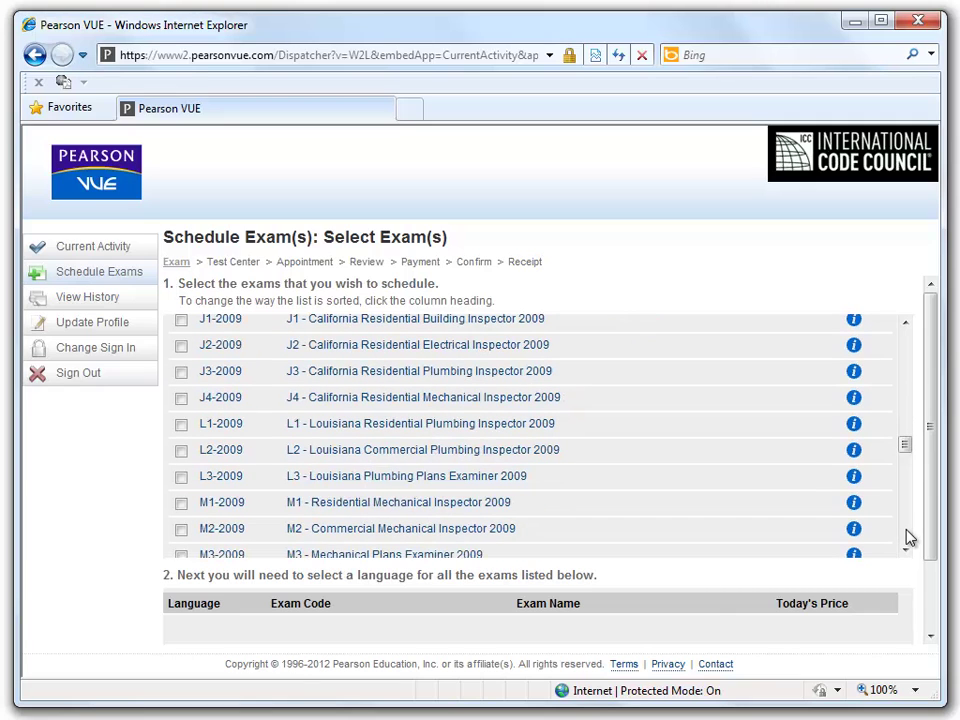
pyautogui.scroll(-3, 908, 537)
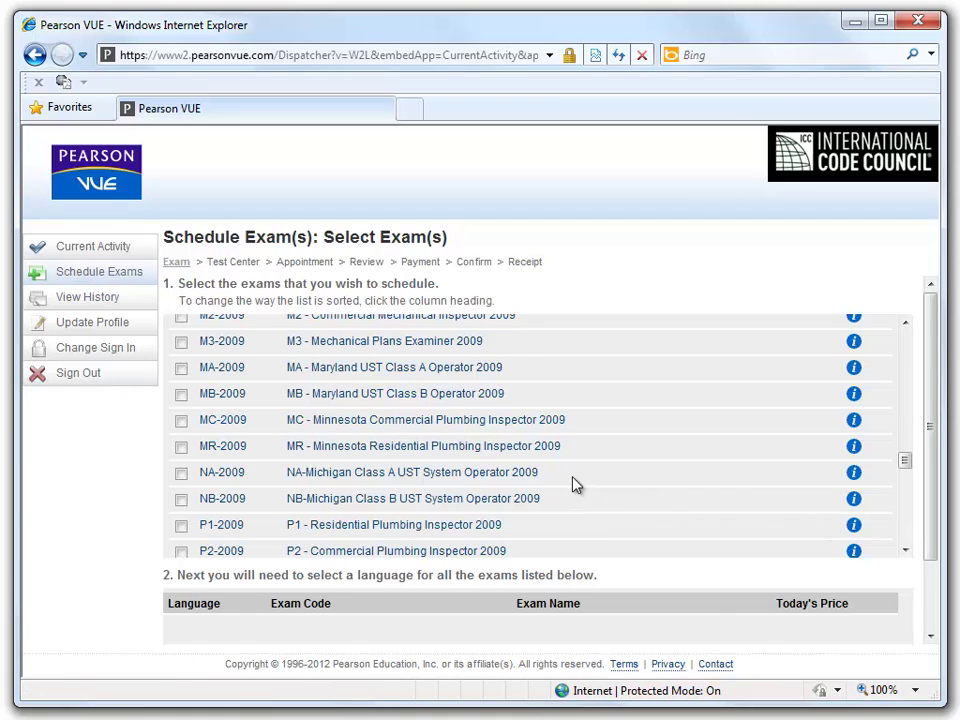
# - Select exam NB-2009 and set its language to English
pyautogui.click(181, 501)
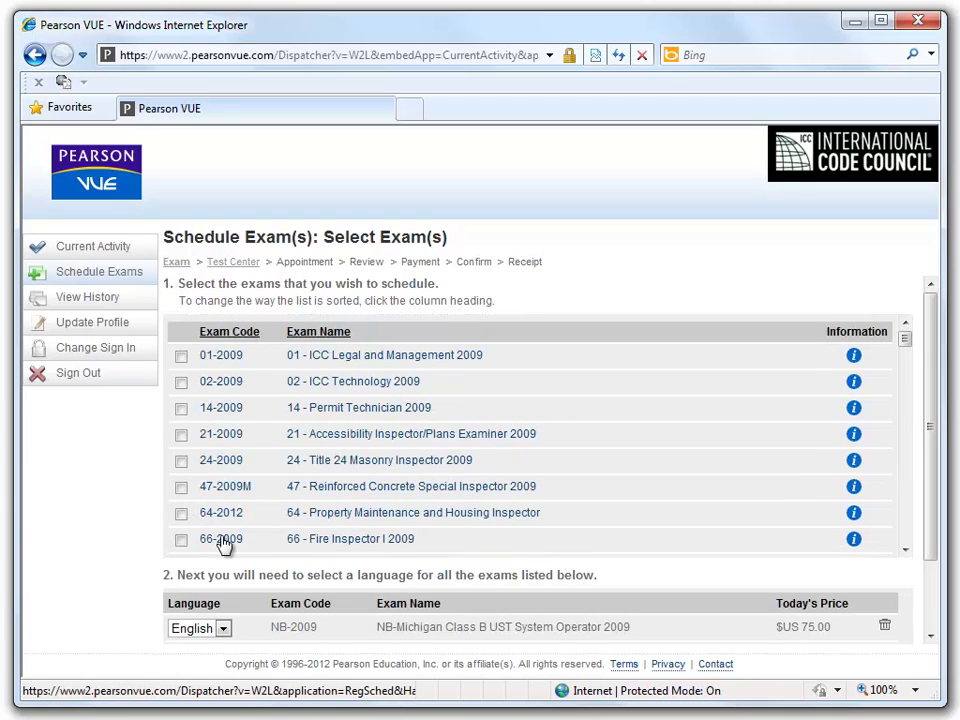
pyautogui.click(223, 630)
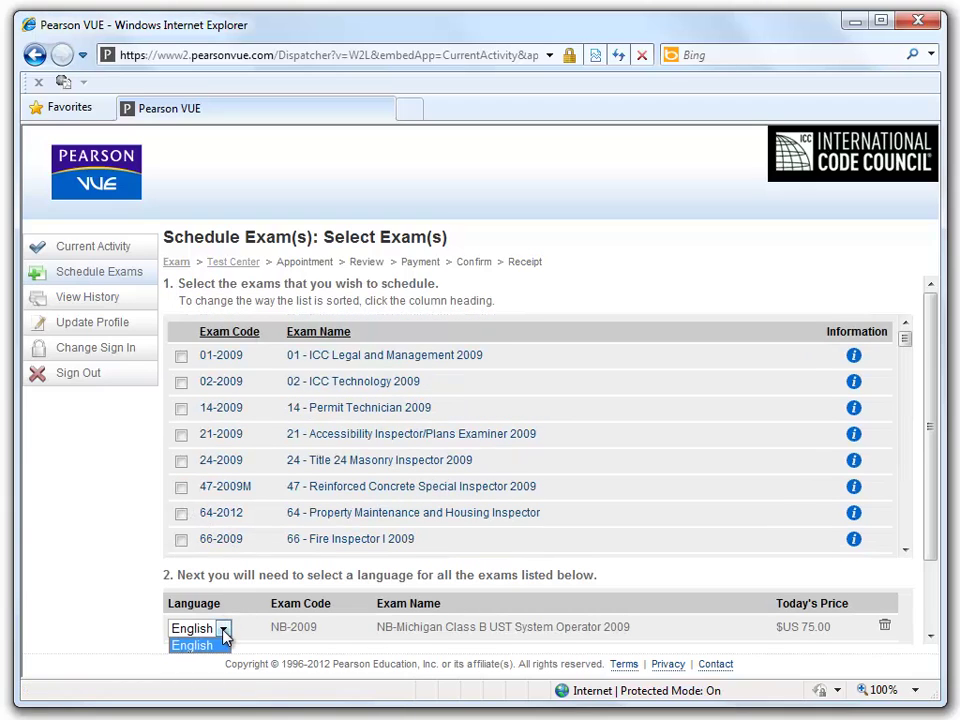
pyautogui.click(215, 645)
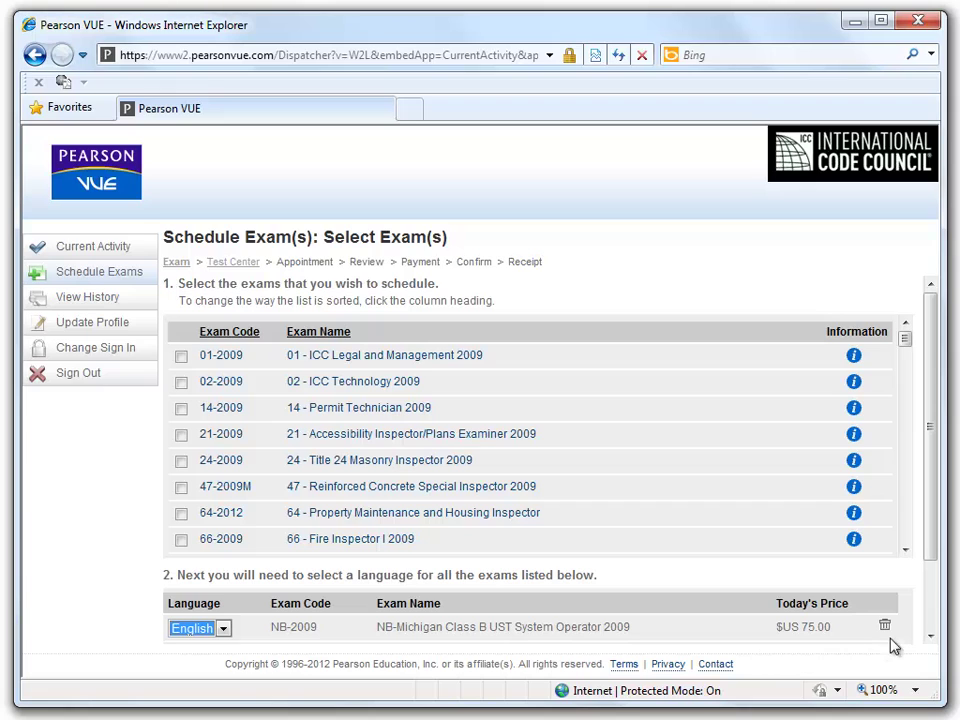
pyautogui.click(929, 637)
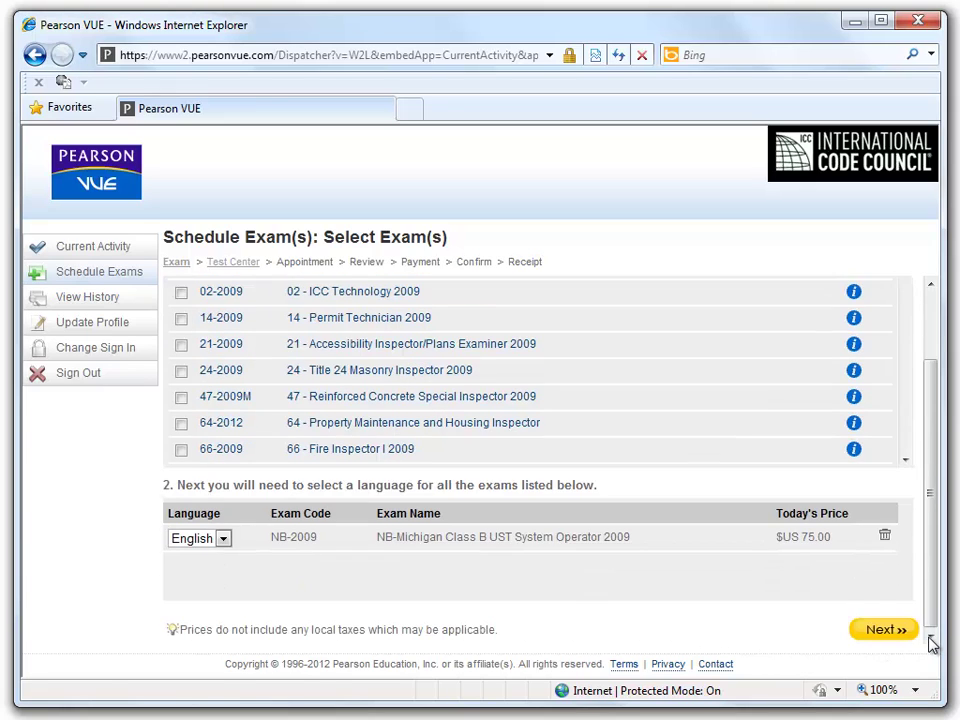
# - Search for test centers near the entered address and view the Dallas center's details
pyautogui.click(880, 632)
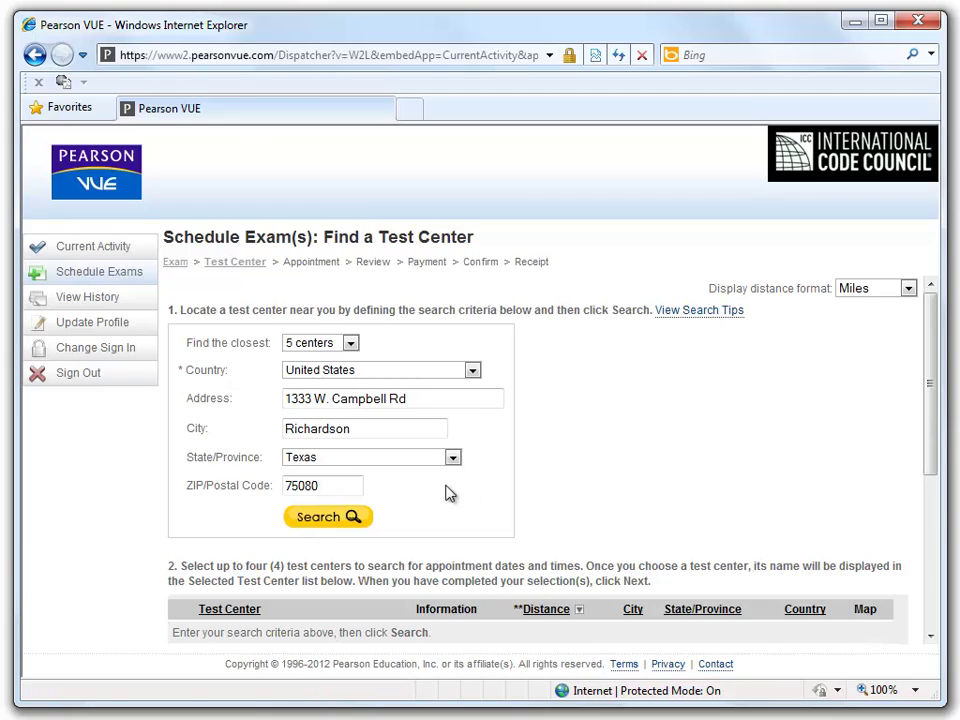
pyautogui.click(325, 518)
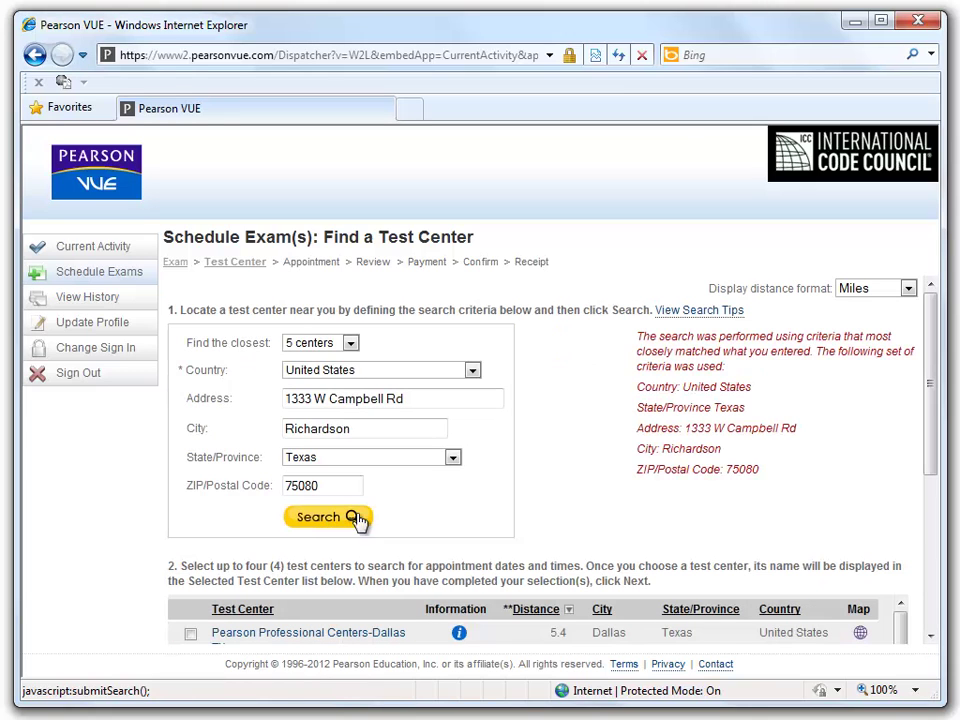
pyautogui.scroll(-4, 930, 645)
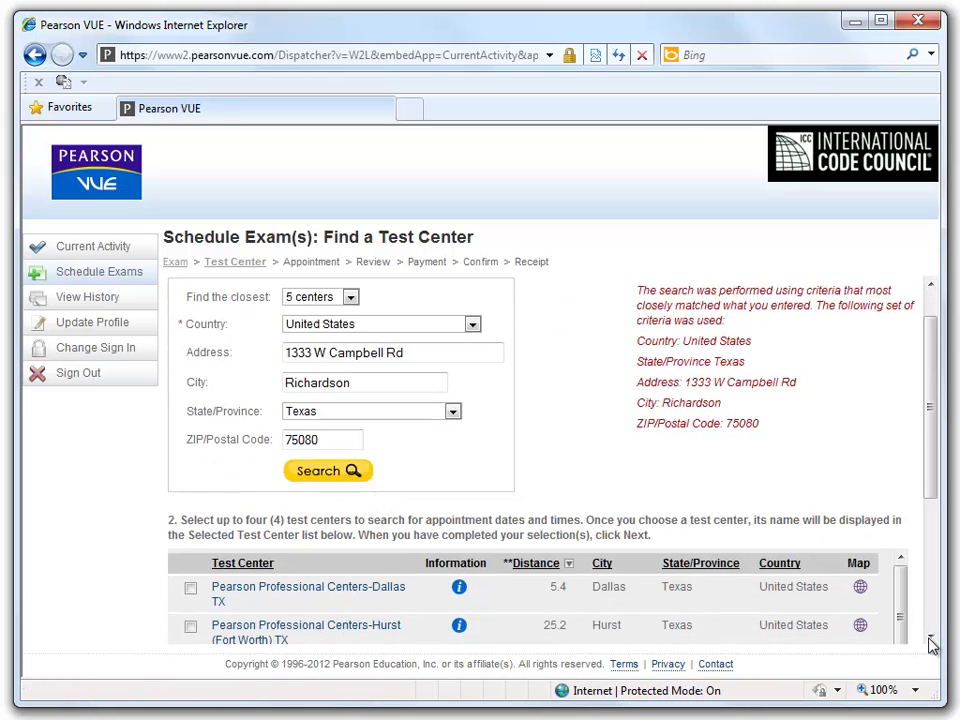
pyautogui.moveTo(900, 513)
pyautogui.mouseDown()
pyautogui.moveTo(902, 538)
pyautogui.moveTo(902, 511)
pyautogui.mouseUp()
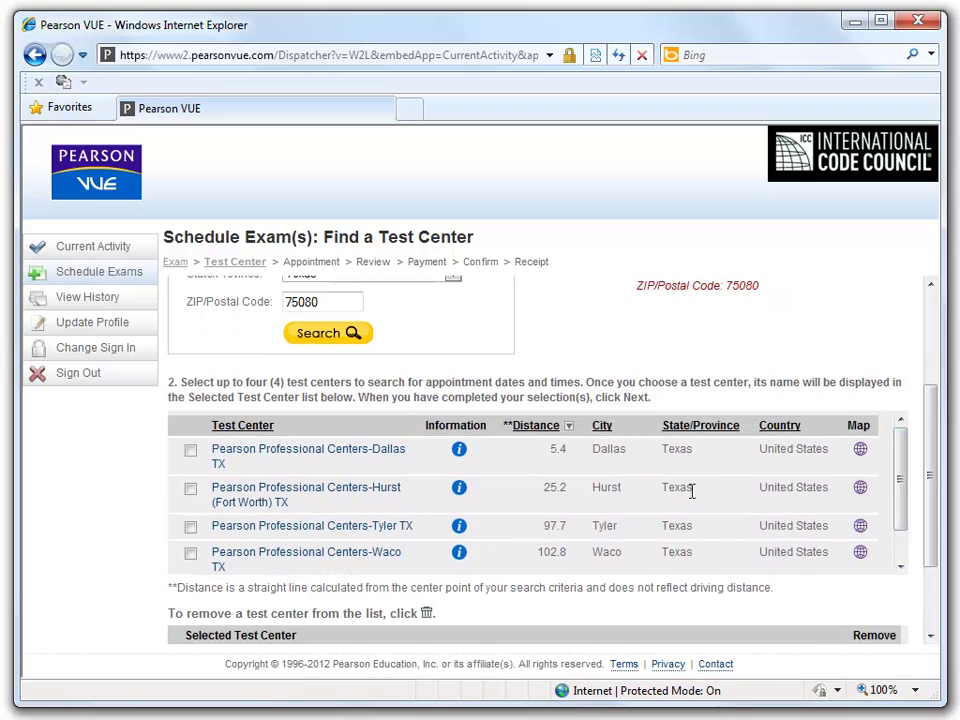
pyautogui.click(459, 452)
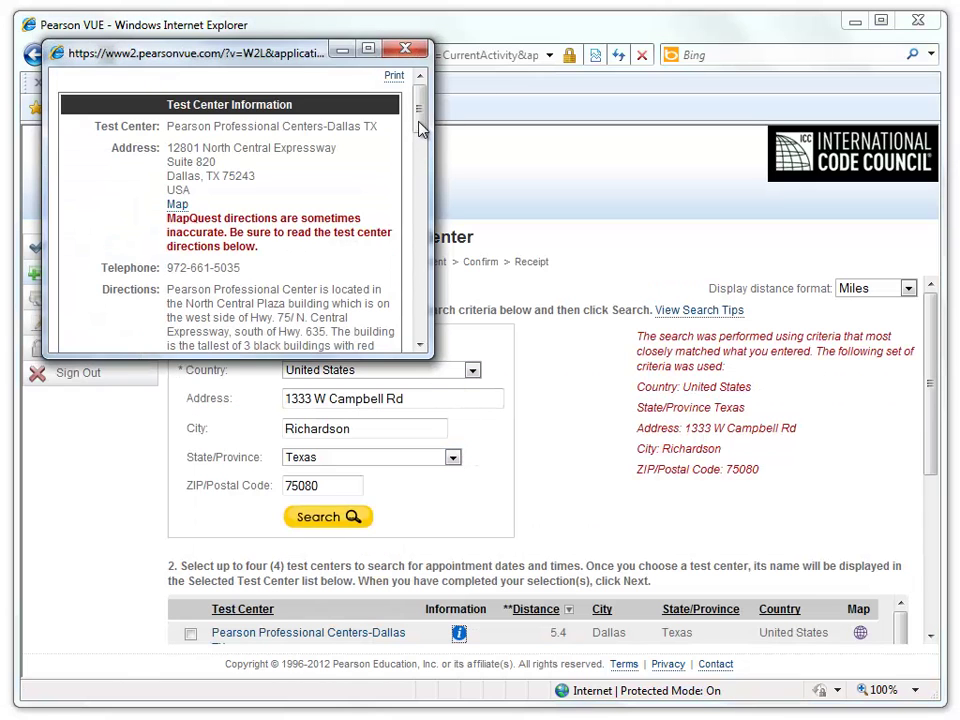
pyautogui.moveTo(420, 129)
pyautogui.mouseDown()
pyautogui.moveTo(423, 187)
pyautogui.moveTo(432, 120)
pyautogui.mouseUp()
pyautogui.click(410, 51)
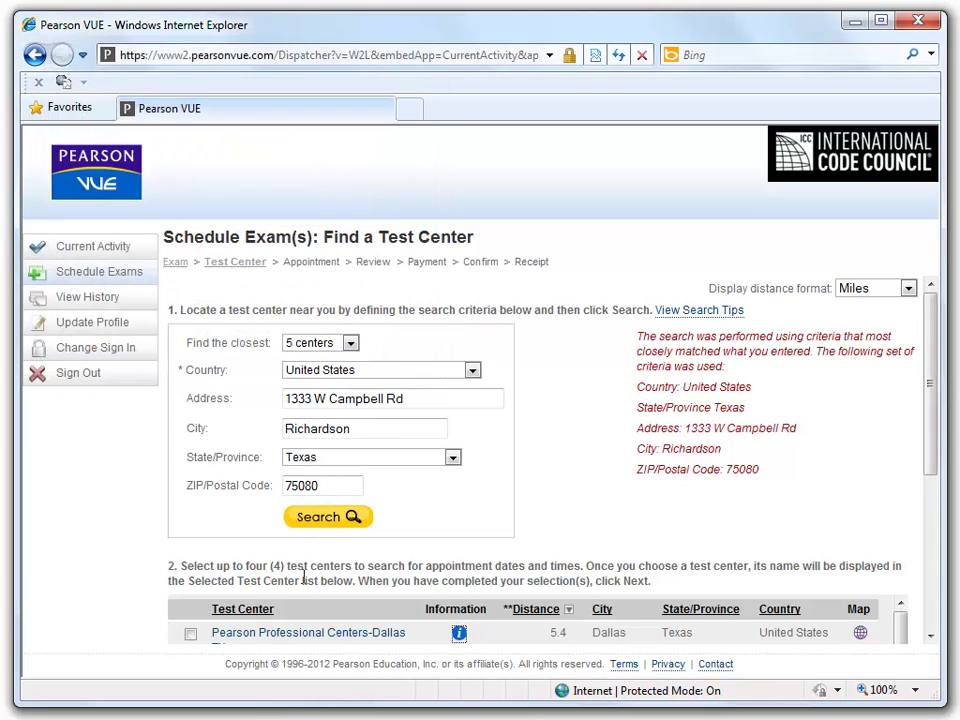
# - Select Pearson Professional Centers-Dallas TX as the test center and continue to appointments
pyautogui.scroll(-3, 928, 634)
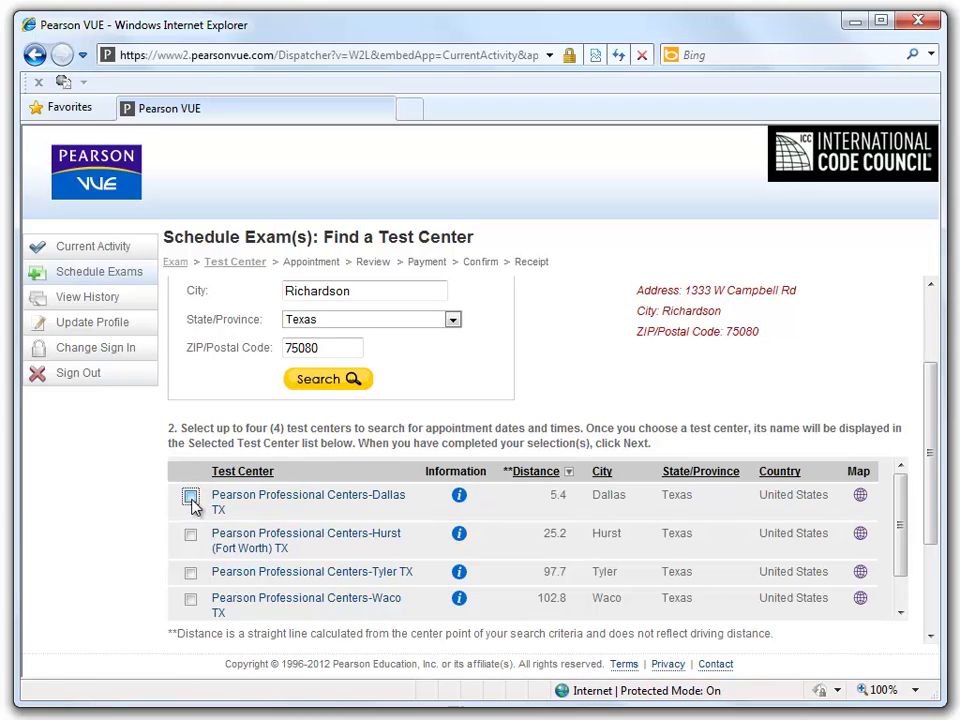
pyautogui.click(190, 496)
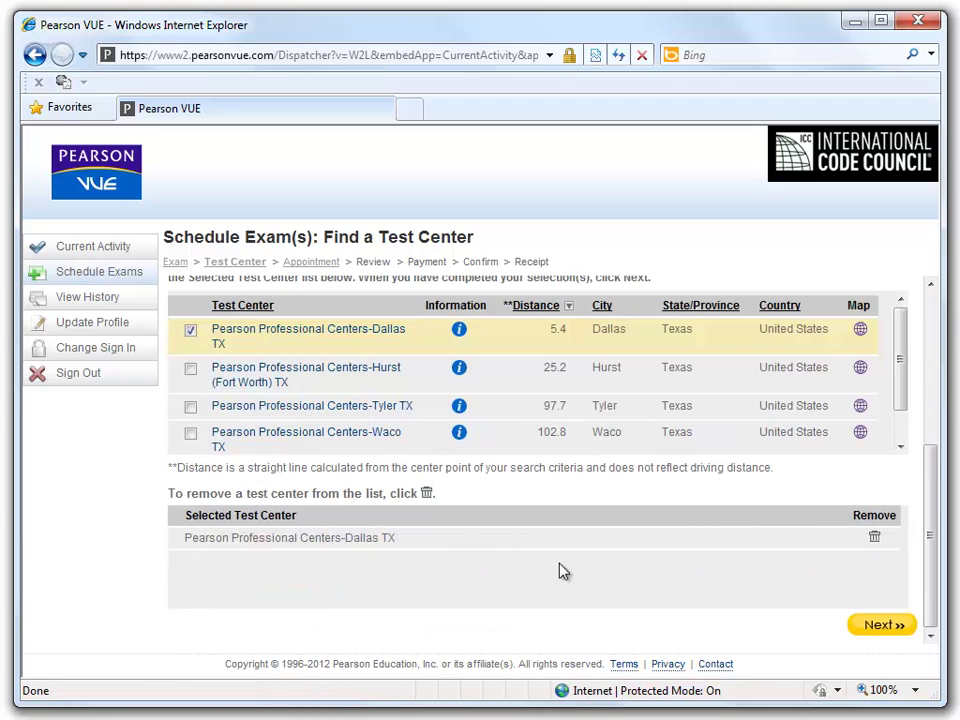
pyautogui.click(868, 626)
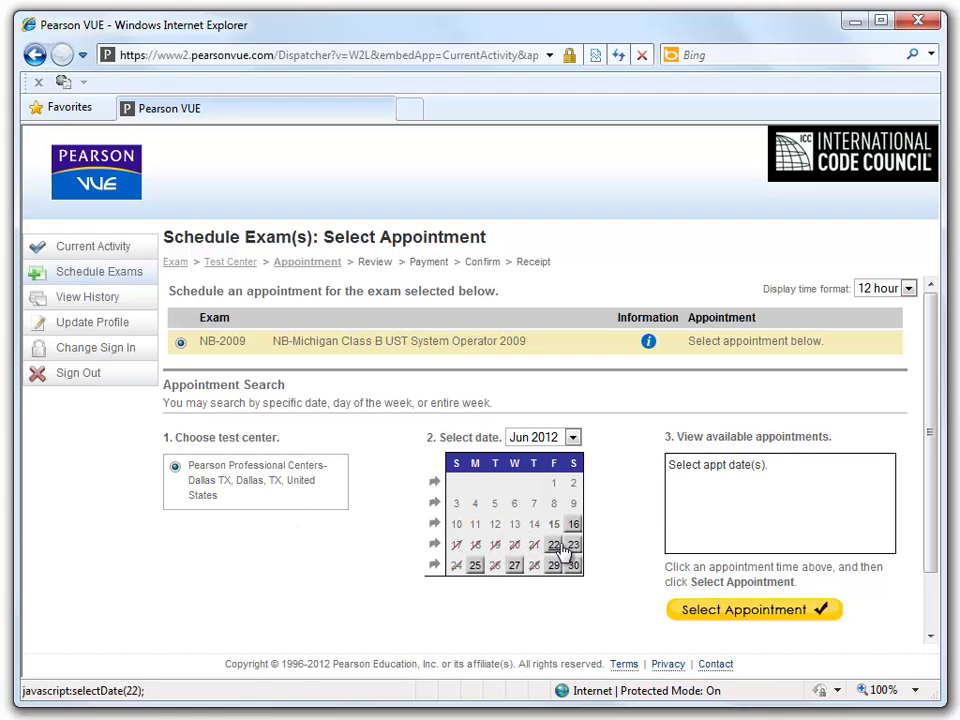
# - Check June 22, then book the Mon 25 Jun 2012 2:00 PM slot for NB-2009
pyautogui.click(555, 548)
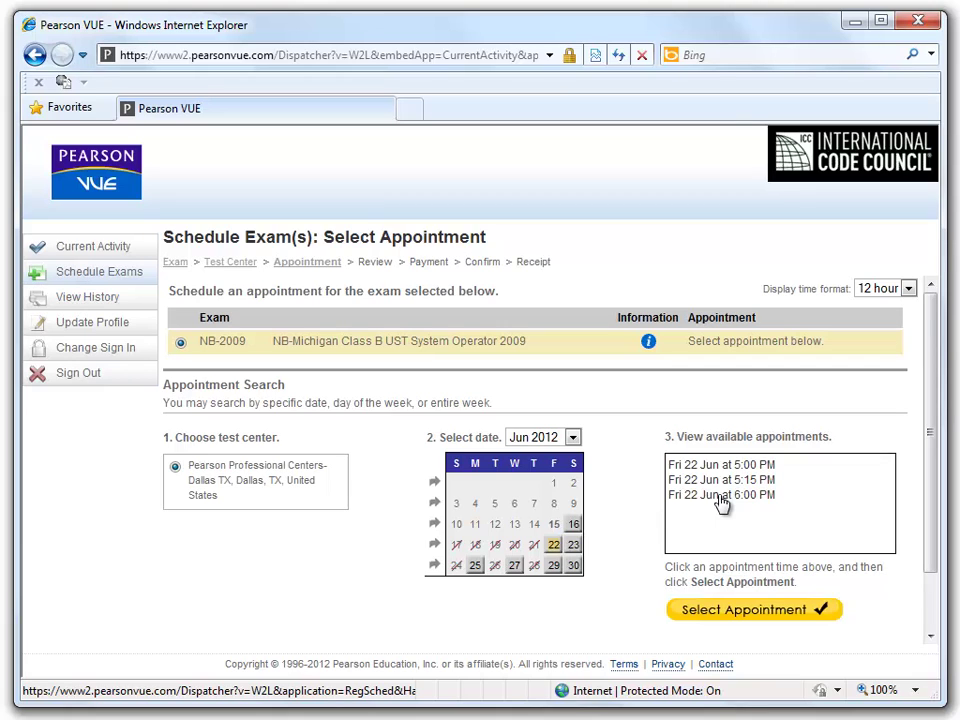
pyautogui.click(477, 568)
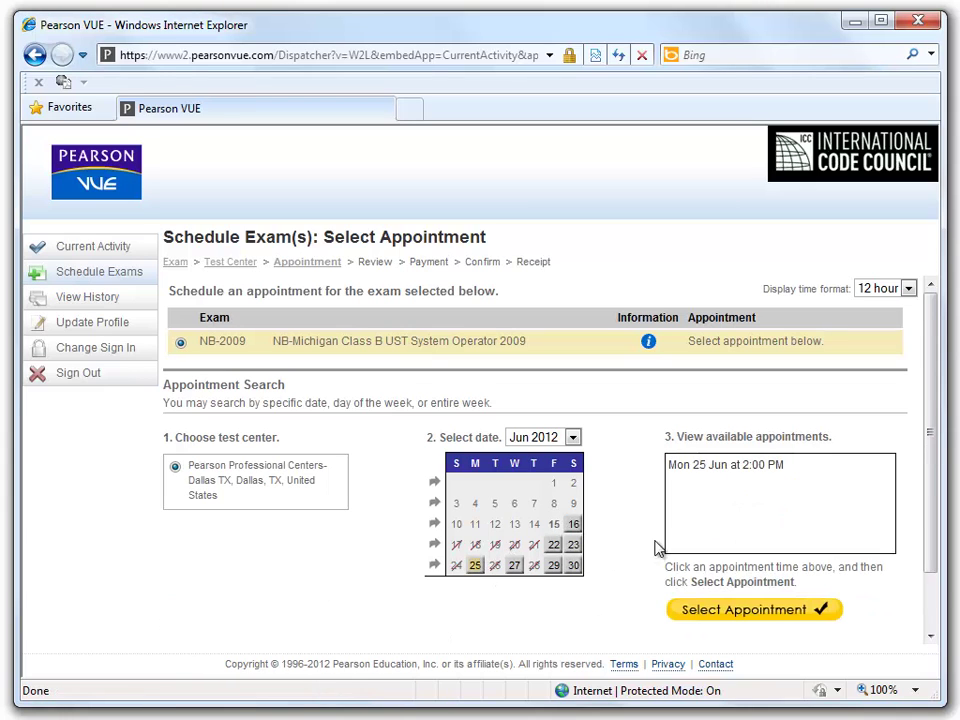
pyautogui.click(716, 466)
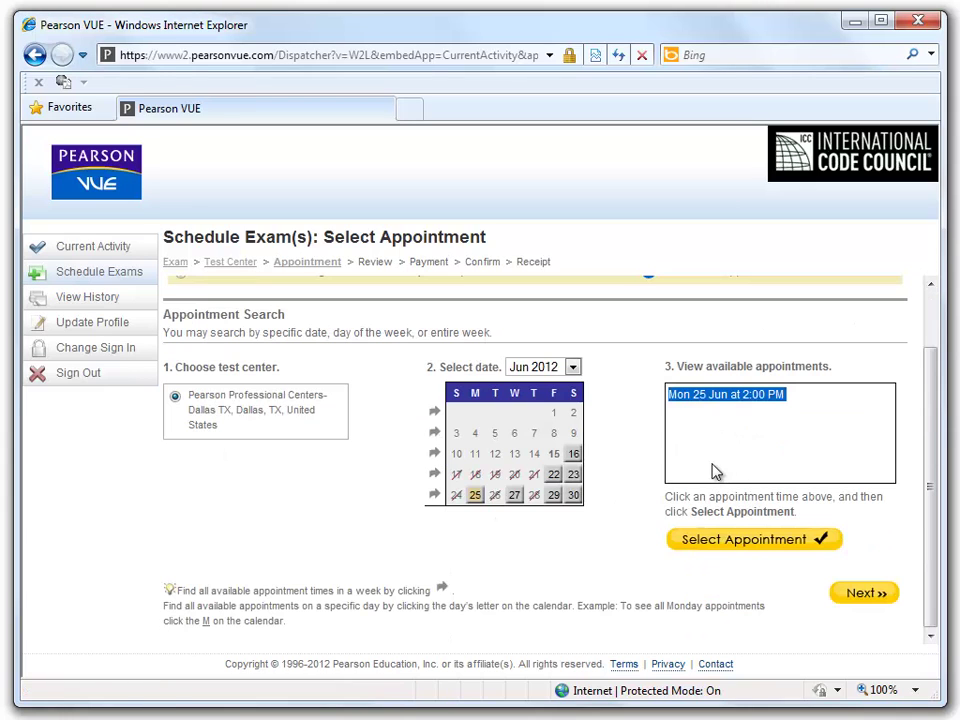
pyautogui.click(752, 543)
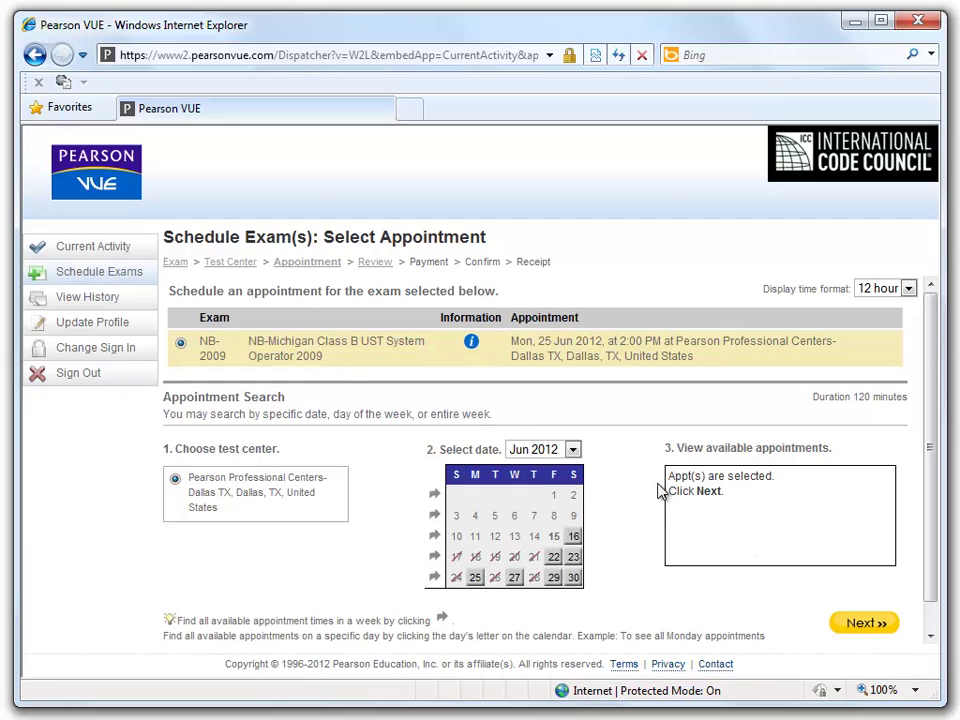
pyautogui.click(853, 624)
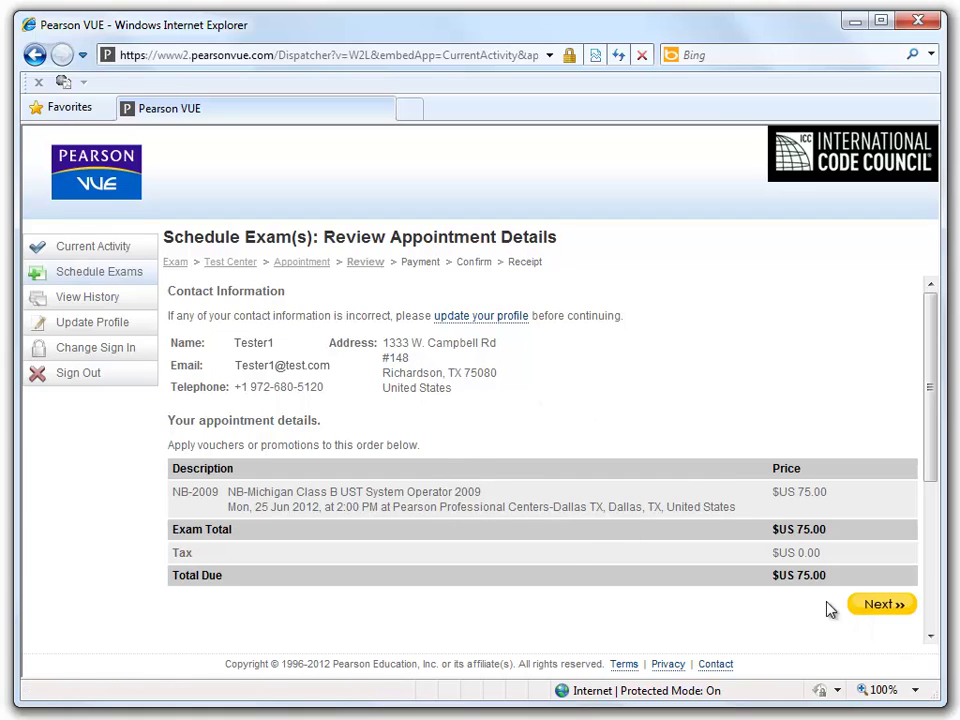
# - Choose Credit Card as the payment type and review the accepted card types in the billing form
pyautogui.click(880, 606)
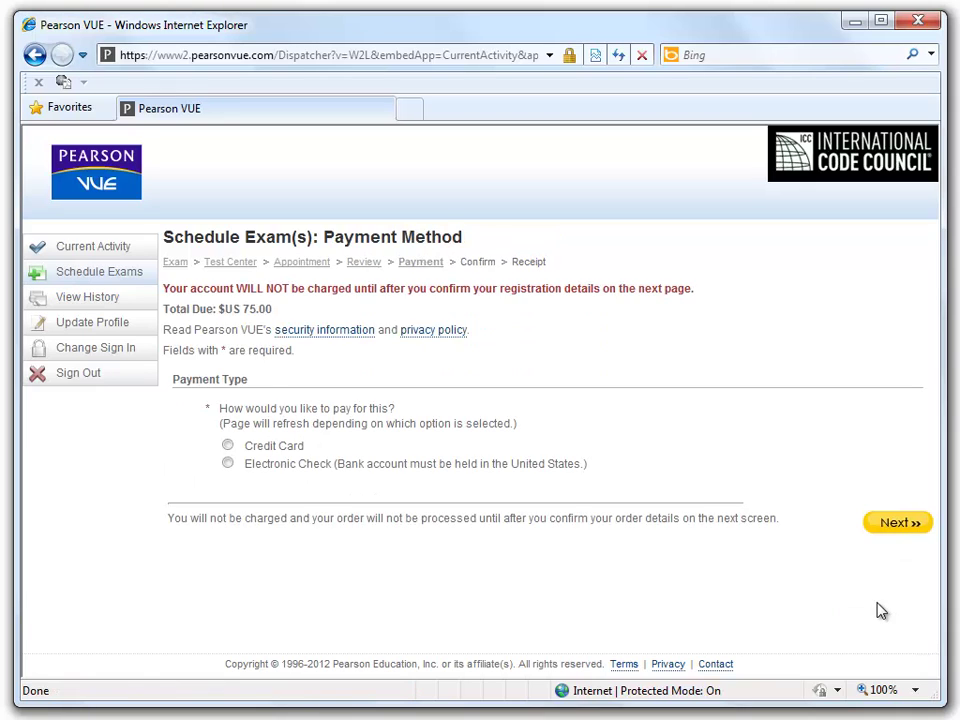
pyautogui.click(228, 447)
pyautogui.click(228, 446)
pyautogui.scroll(-4, 634, 511)
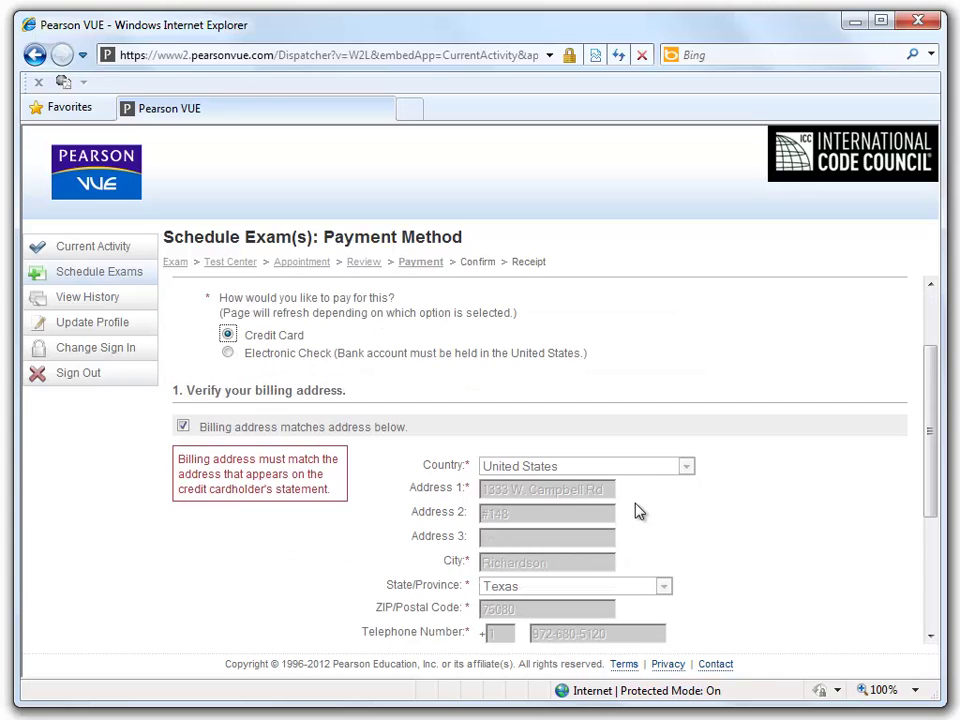
pyautogui.scroll(-1, 638, 511)
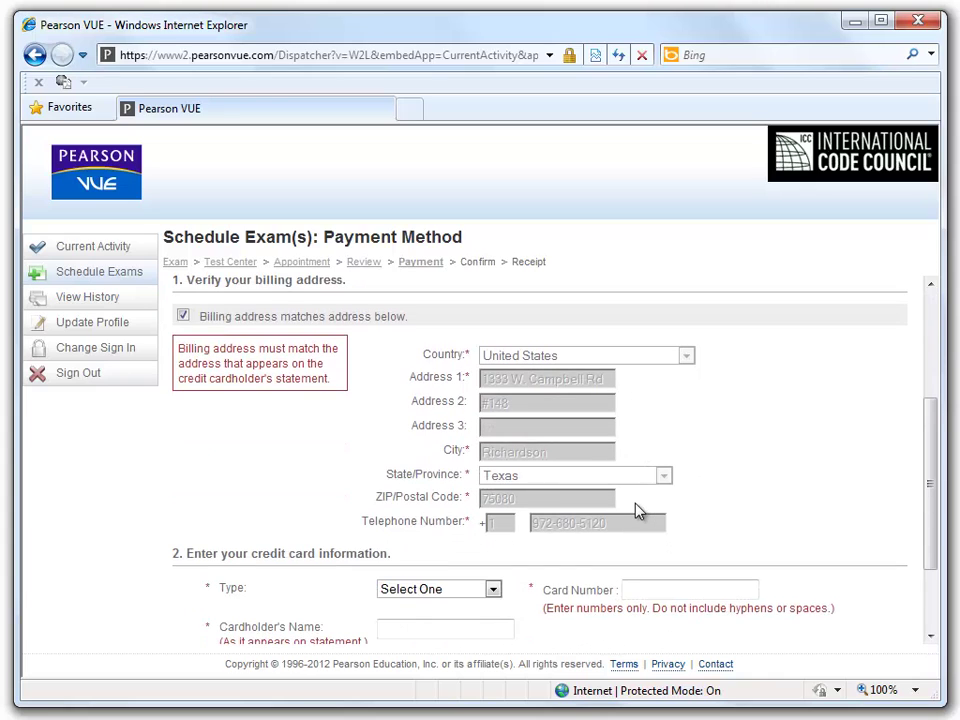
pyautogui.scroll(-1, 636, 508)
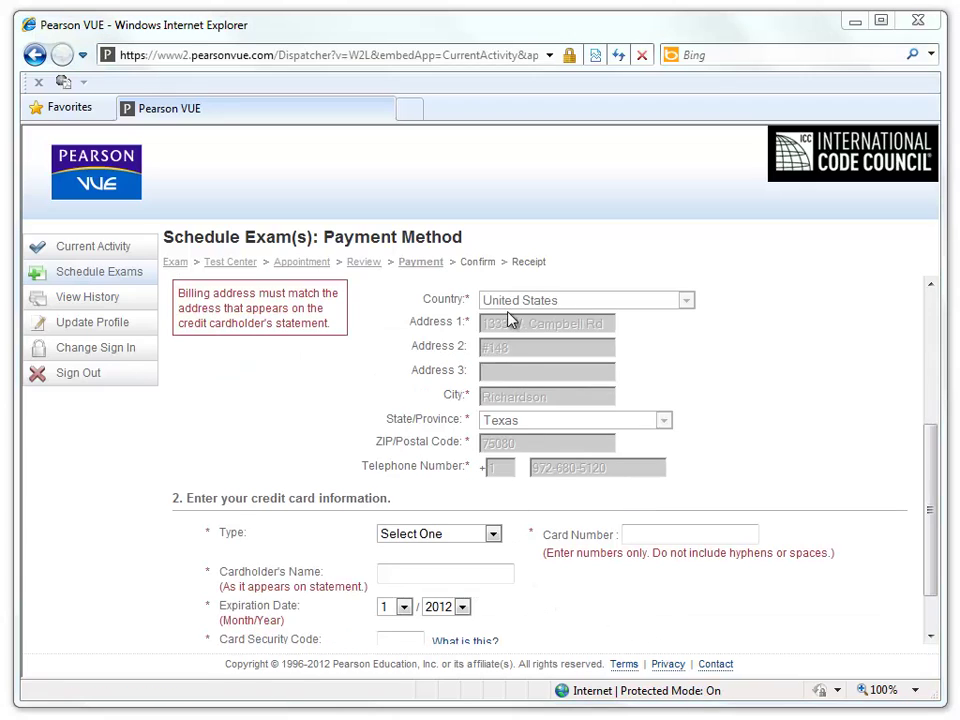
pyautogui.click(492, 535)
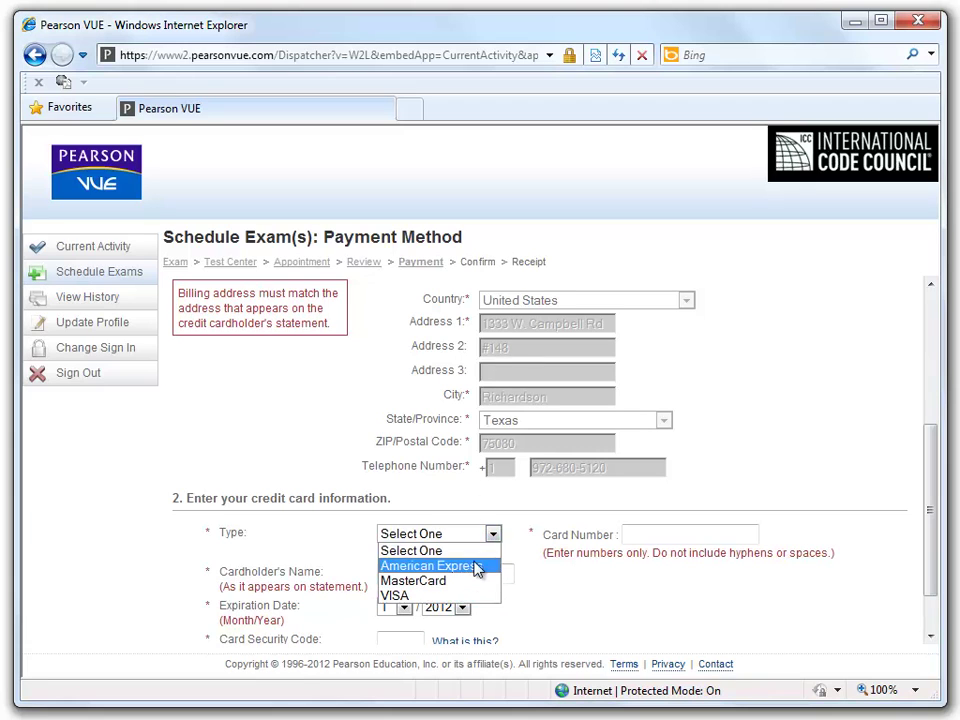
pyautogui.click(490, 549)
pyautogui.scroll(-2, 483, 570)
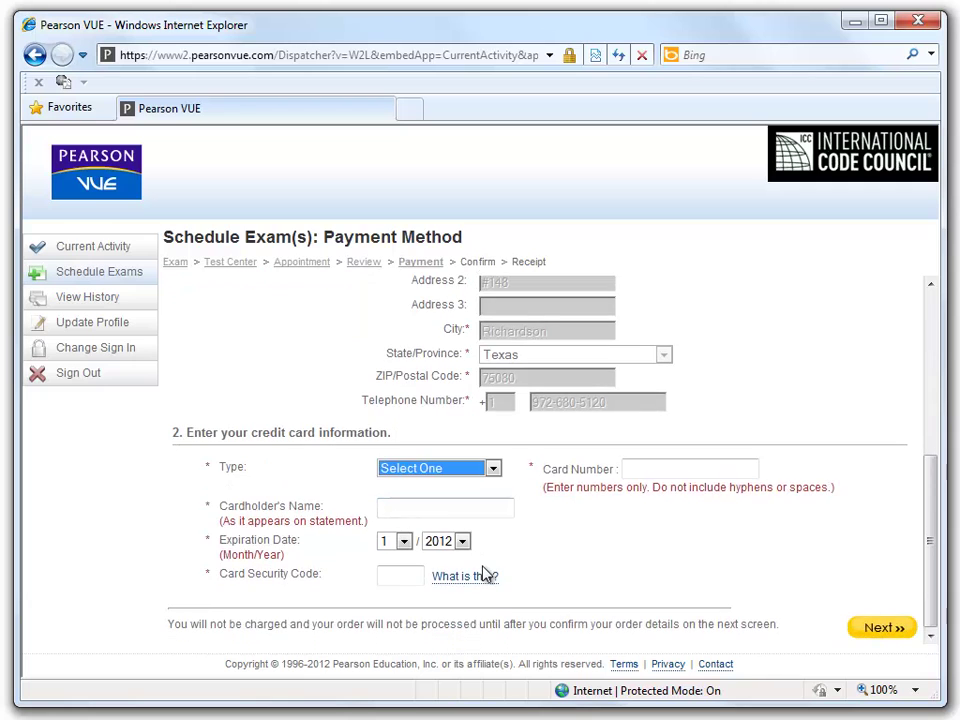
pyautogui.scroll(3, 486, 574)
pyautogui.scroll(-2, 484, 566)
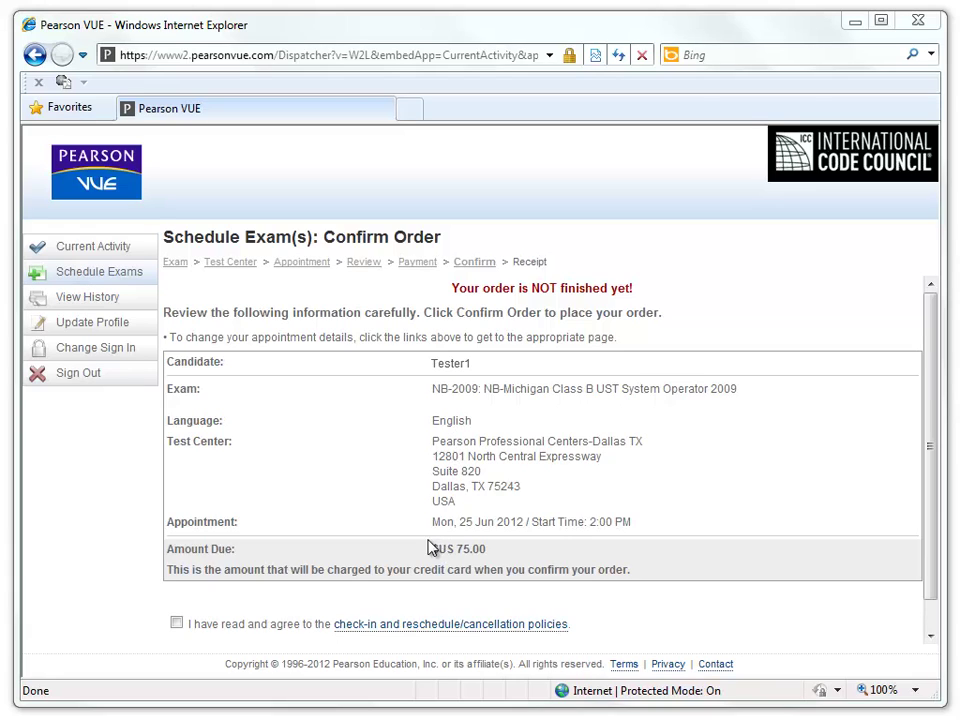
# - Agree to the check-in and cancellation policies and confirm the NB-2009 order
pyautogui.click(176, 624)
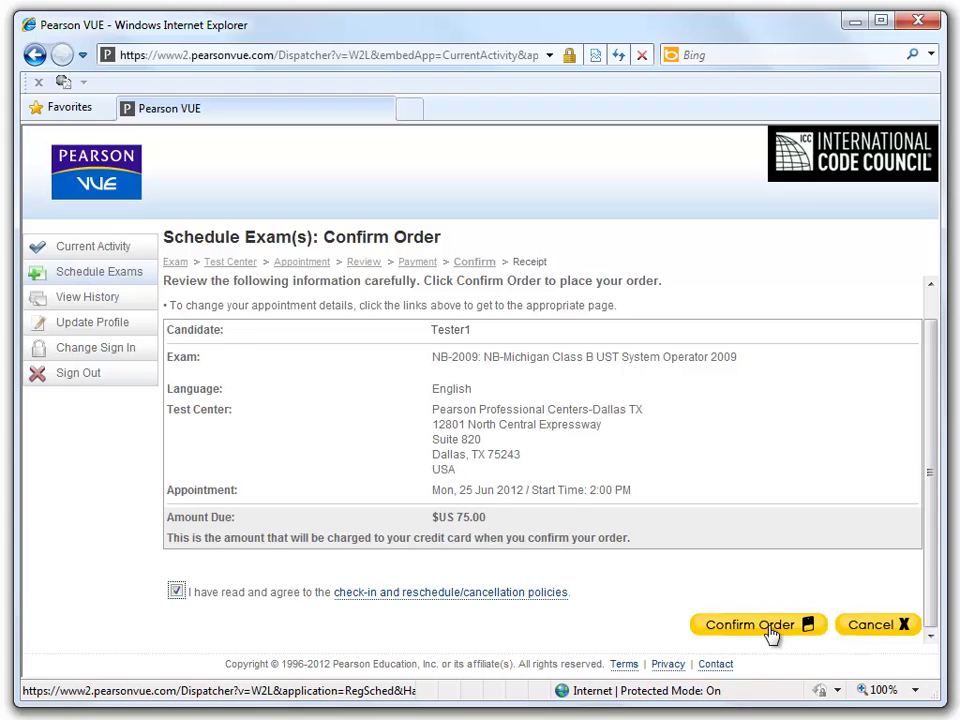
pyautogui.click(768, 630)
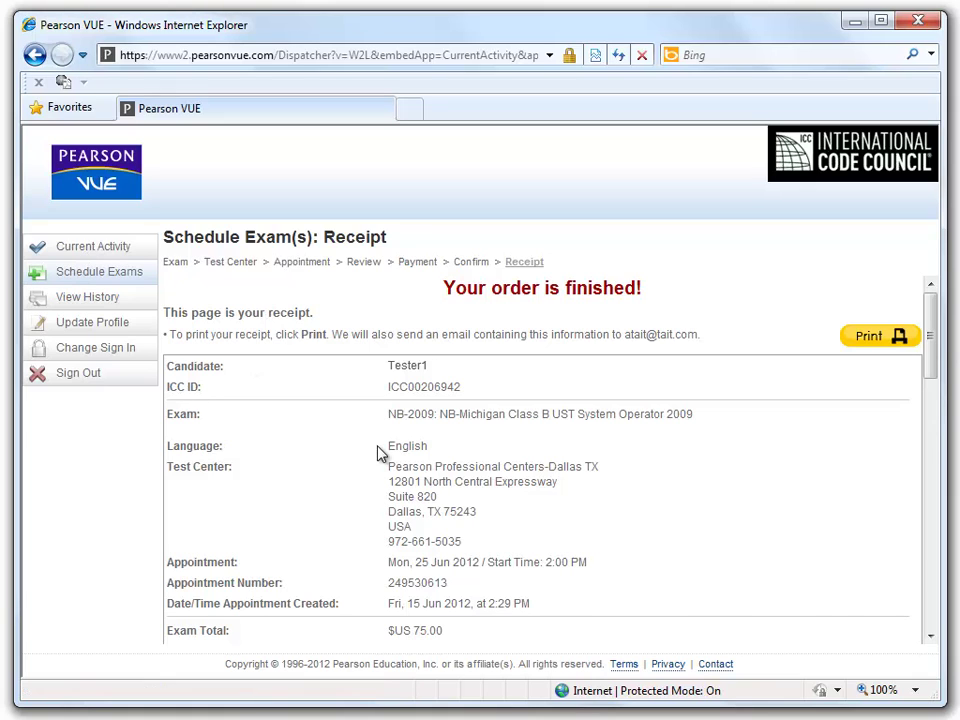
# - Review the order receipt, then go to the account's Current Activity overview
pyautogui.scroll(-3, 380, 453)
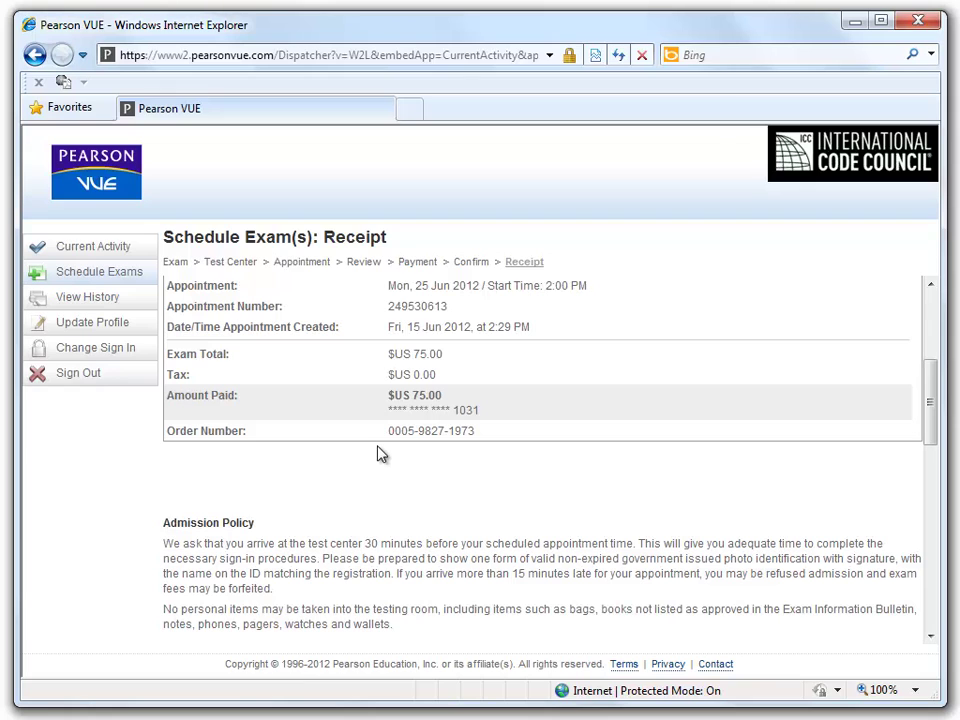
pyautogui.scroll(3, 380, 453)
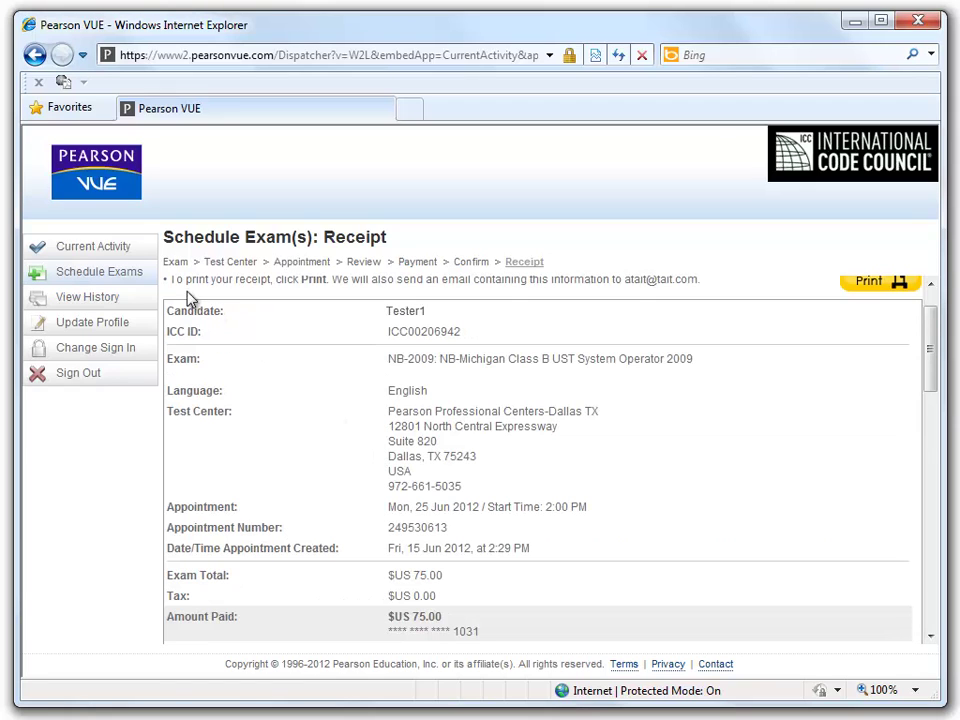
pyautogui.click(105, 258)
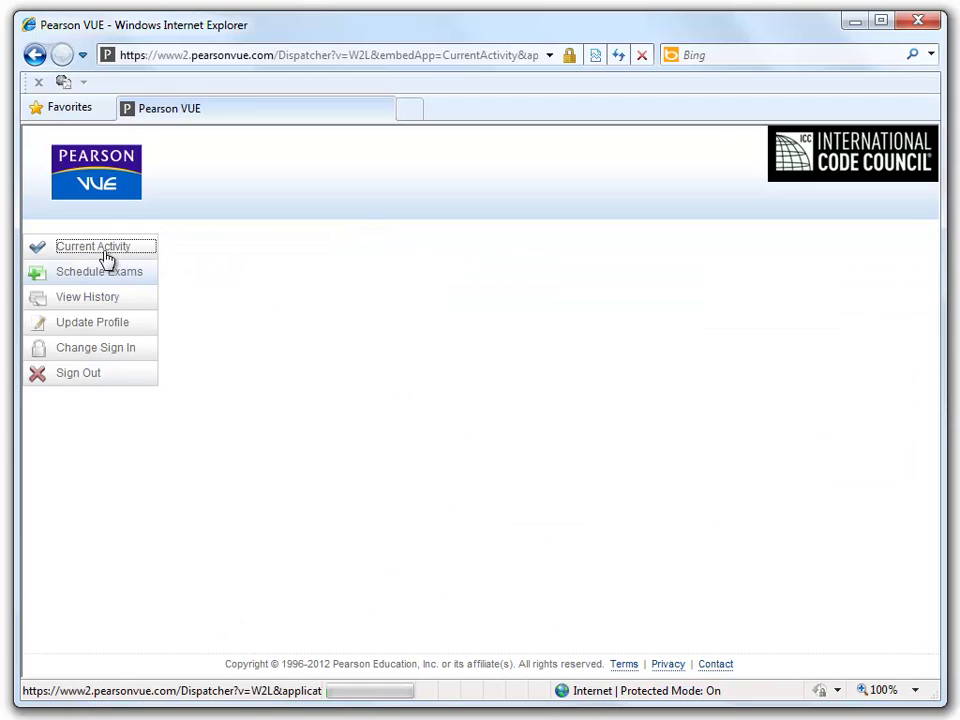